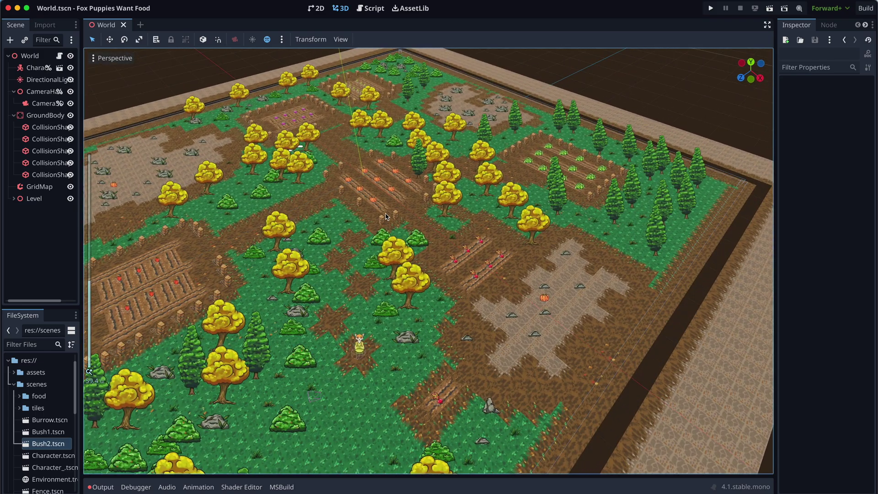
pyautogui.scroll(10, 386, 217)
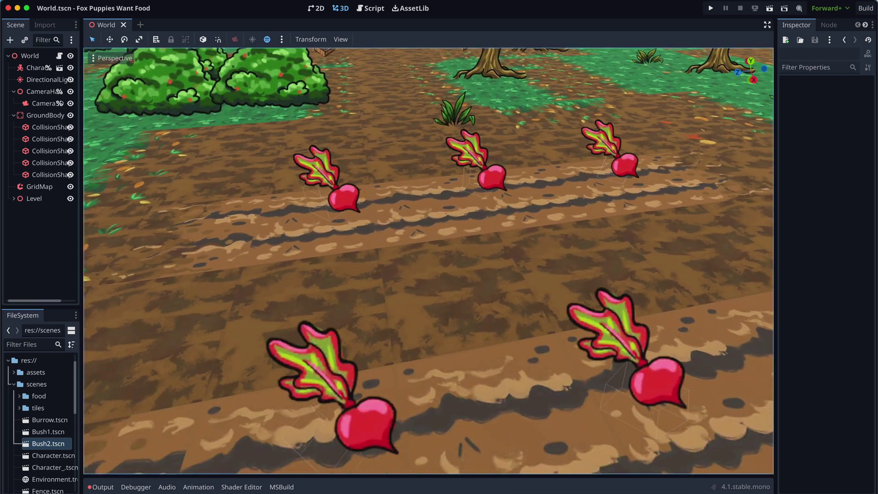
pyautogui.scroll(-2, 386, 217)
pyautogui.scroll(-4, 386, 216)
pyautogui.scroll(-3, 385, 217)
pyautogui.scroll(-2, 386, 216)
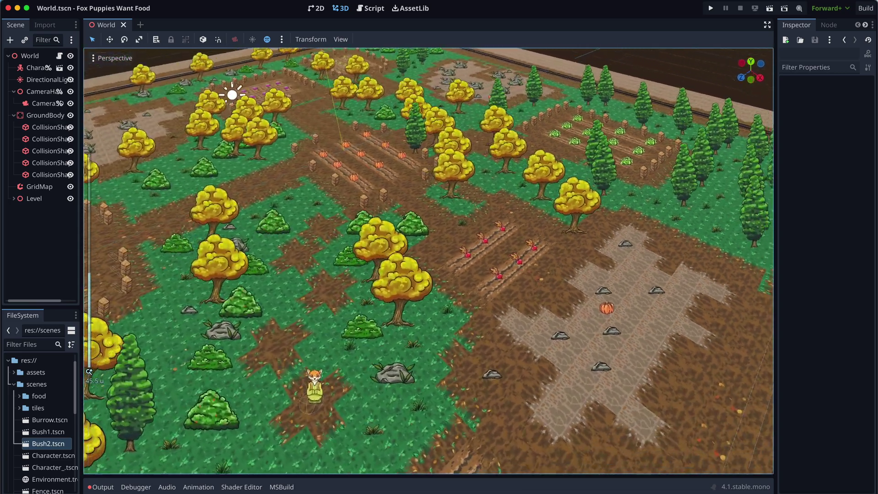
pyautogui.scroll(2, 568, 274)
pyautogui.scroll(-5, 675, 313)
# Step: Orbit over the walled farm map, then select the fox character and frame it
pyautogui.moveTo(675, 314); pyautogui.dragTo(349, 238, button='middle')
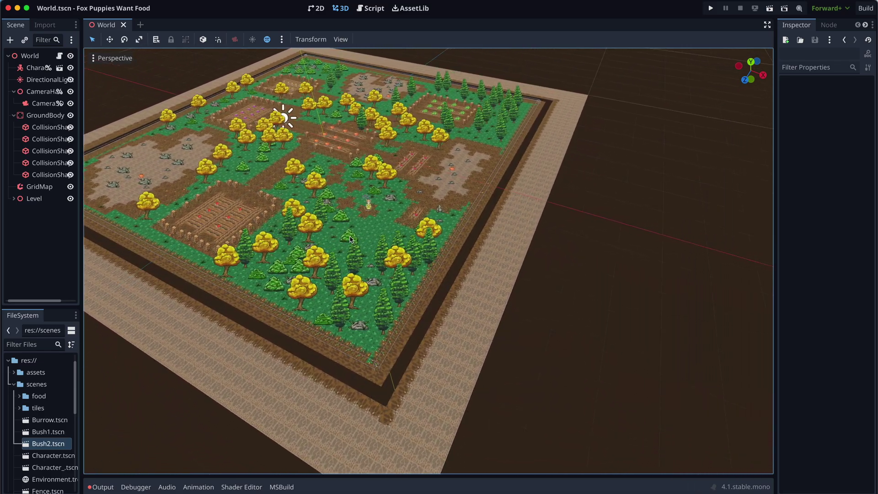
pyautogui.click(367, 209)
pyautogui.press('f')
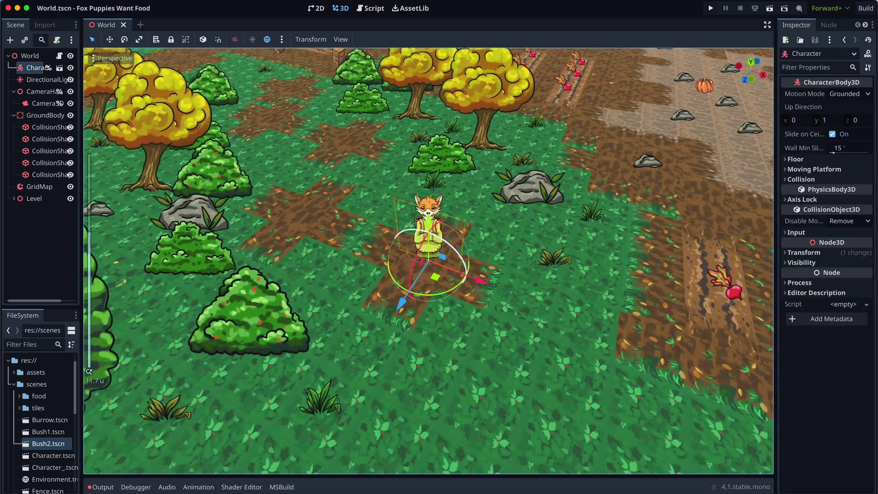
pyautogui.moveTo(599, 283)
pyautogui.mouseDown(button='middle')
pyautogui.moveTo(548, 261)
pyautogui.moveTo(494, 254)
pyautogui.mouseUp(button='middle')
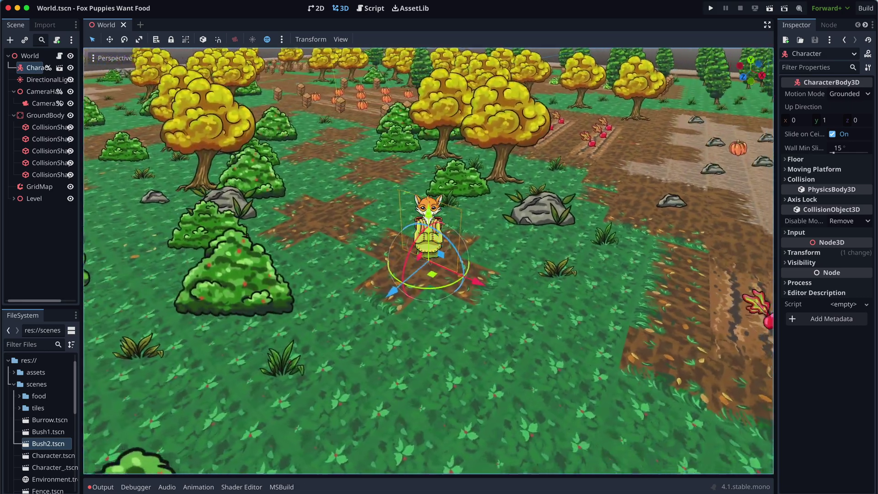
pyautogui.press('super+b')
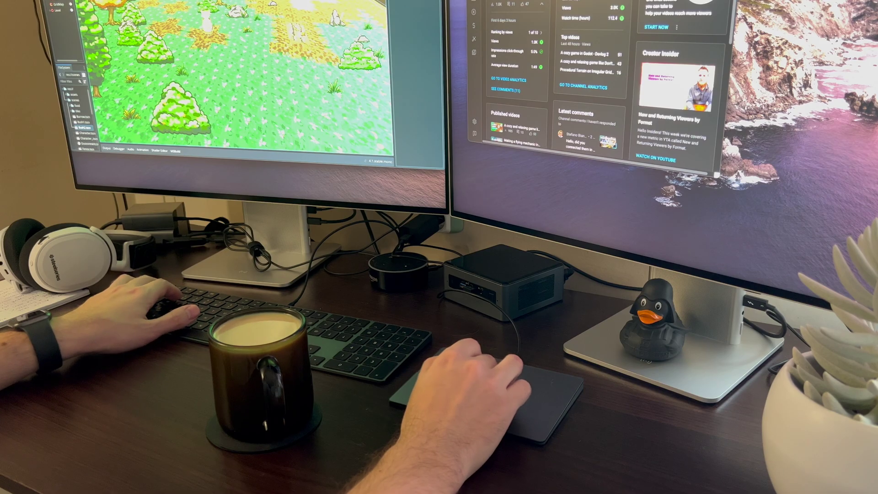
pyautogui.hscroll(3, 233, 75)
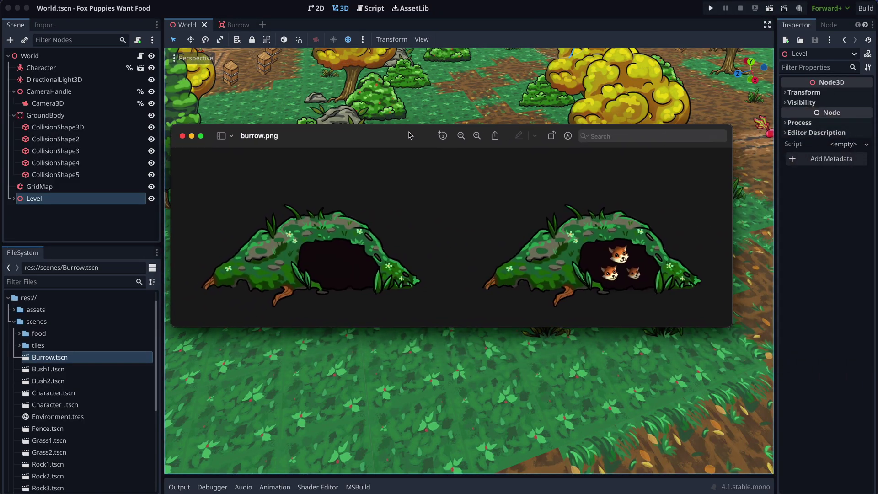
# Step: Measure the empty burrow and the puppy-filled burrow in burrow.png, then close the image
pyautogui.moveTo(180, 187); pyautogui.dragTo(454, 309)
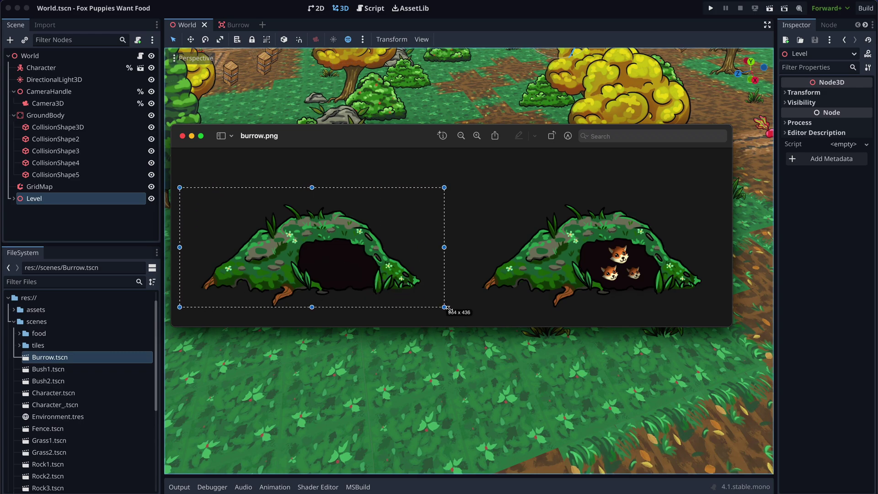
pyautogui.click(480, 181)
pyautogui.moveTo(464, 180)
pyautogui.mouseDown()
pyautogui.moveTo(568, 264)
pyautogui.moveTo(731, 309)
pyautogui.mouseUp()
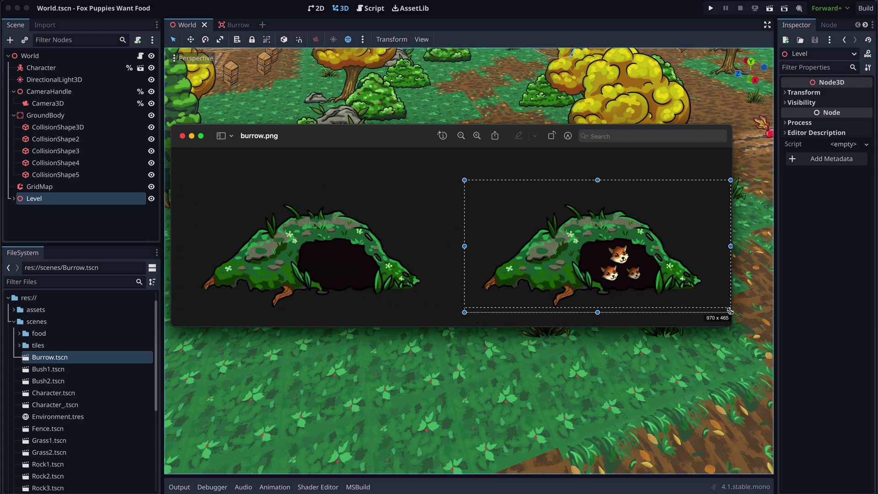
pyautogui.click(391, 187)
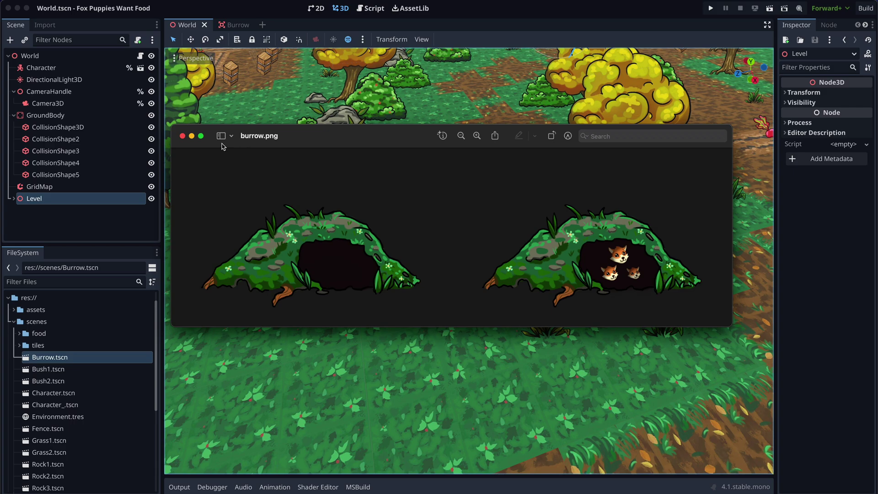
pyautogui.click(182, 136)
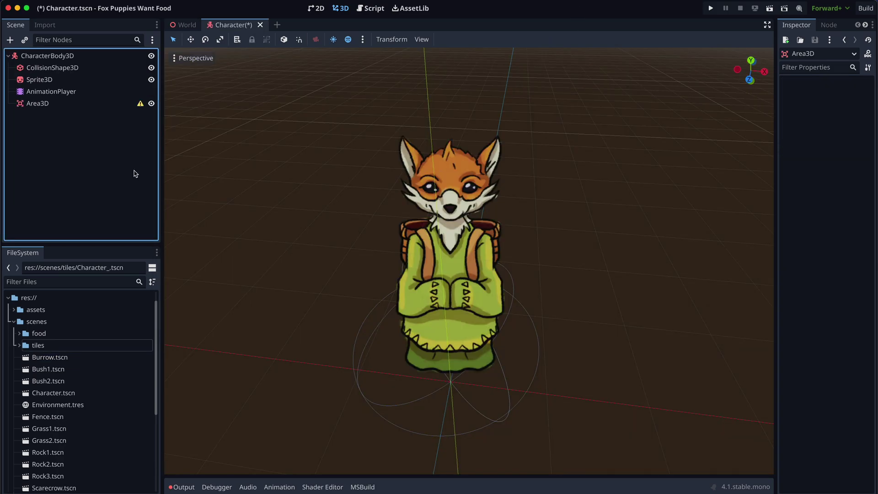
# Step: Give the fox's Area3D a BoxShape3D collision shape and add a Basket Node3D to Character
pyautogui.click(86, 103)
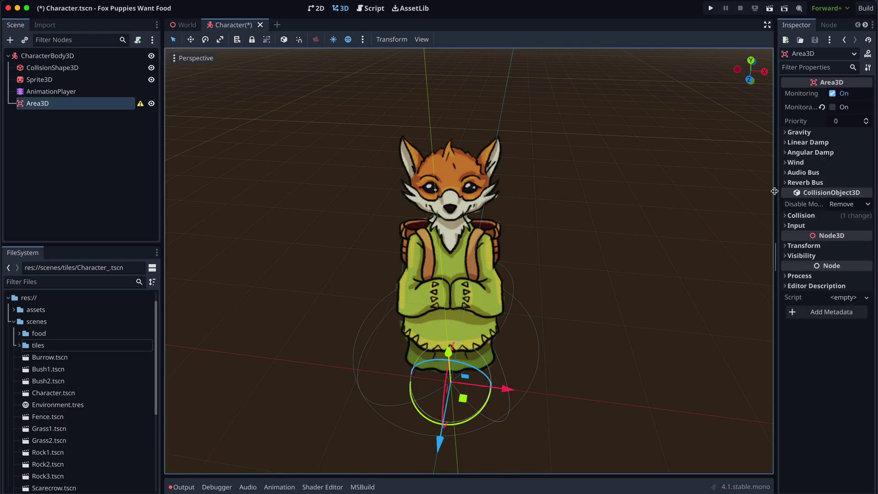
pyautogui.moveTo(774, 191); pyautogui.dragTo(674, 192)
pyautogui.click(699, 215)
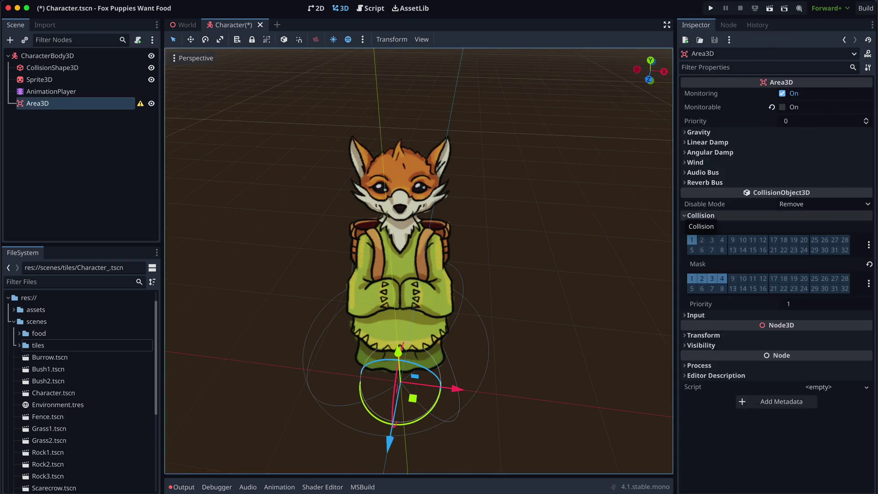
pyautogui.hotkey('ctrl', 'v')
pyautogui.click(67, 118)
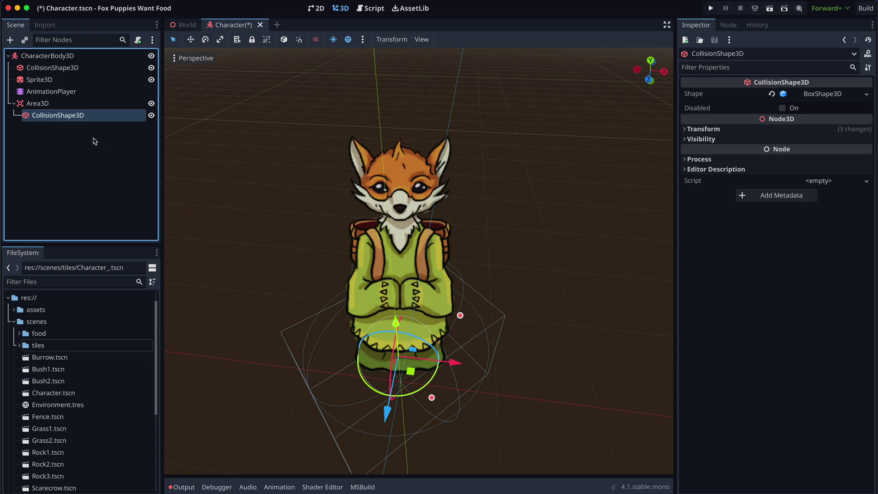
pyautogui.click(62, 128)
pyautogui.click(685, 93)
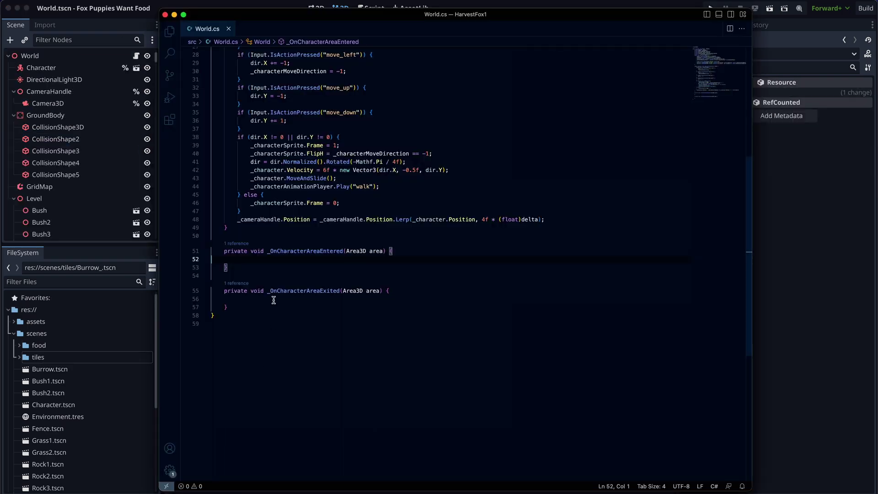
pyautogui.write('Sprit')
# Step: In _OnCharacterAreaEntered, set a touched Sprite3D with Hframes > 1 to frame 1, then run
pyautogui.press('Tab')
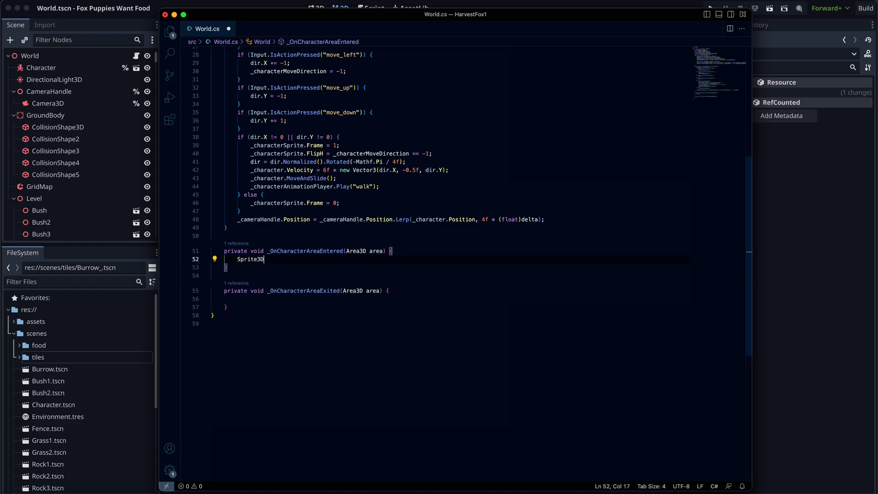
pyautogui.write(' sprite = area.GetNode')
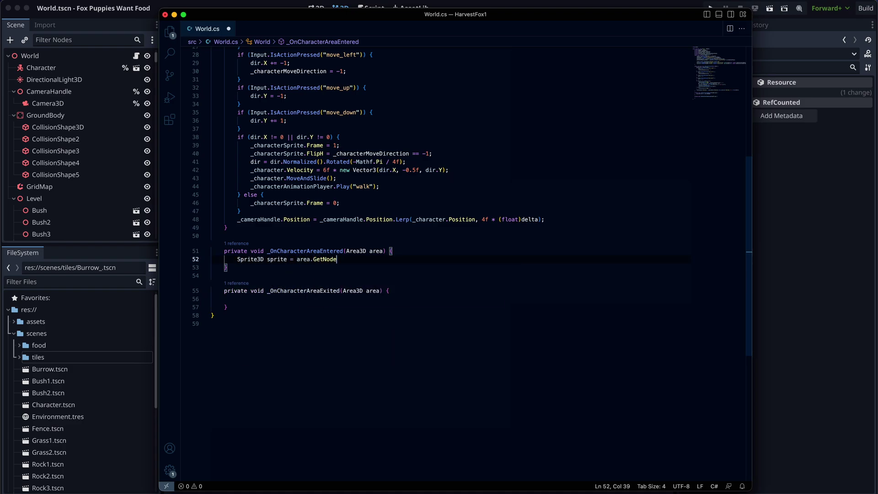
pyautogui.write(' as sp')
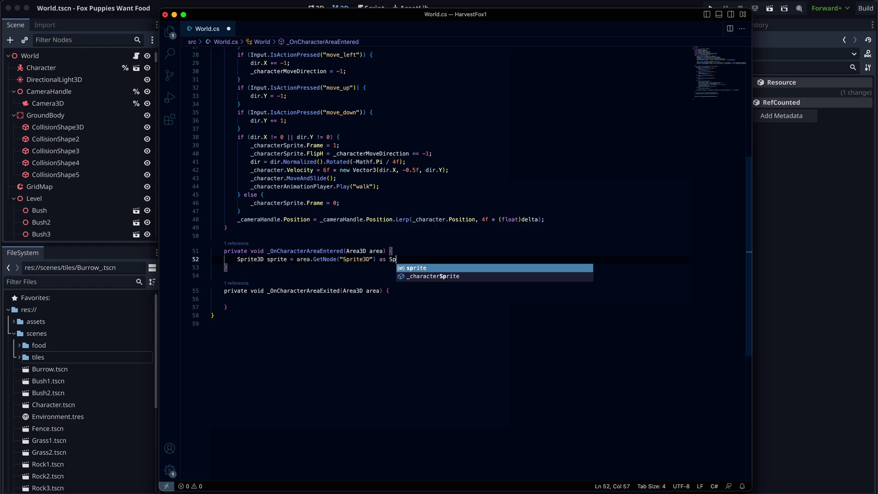
pyautogui.write('rite3D;')
pyautogui.write('S')
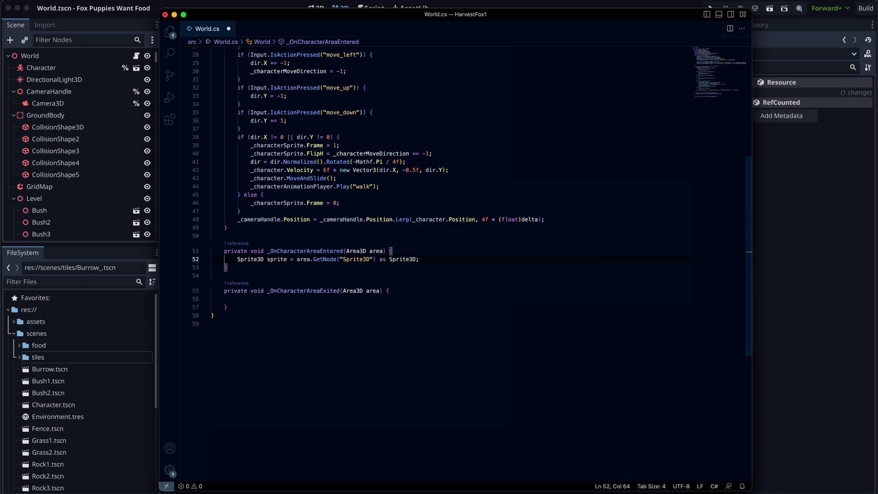
pyautogui.press('End')
pyautogui.press('Return')
pyautogui.write('if (sprite != null && sprite')
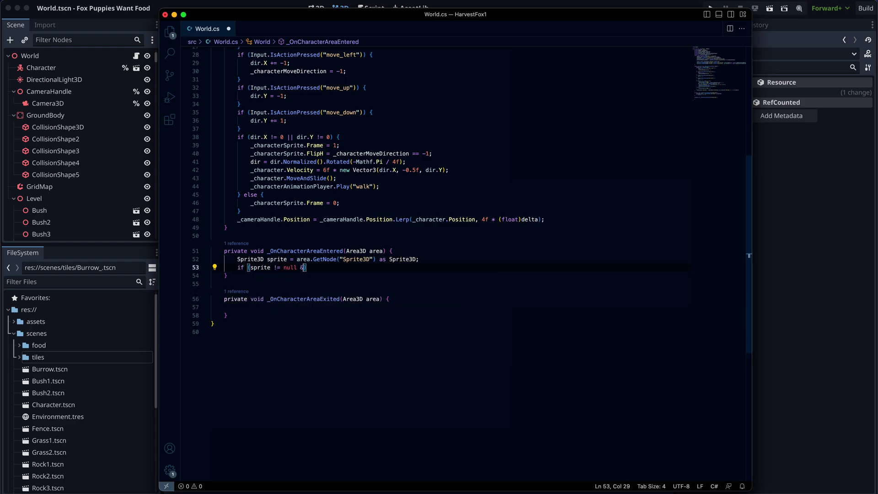
pyautogui.write('.Hframes > 1')
pyautogui.write(') {')
pyautogui.press('Return')
pyautogui.write('sprite.Frame = 1;')
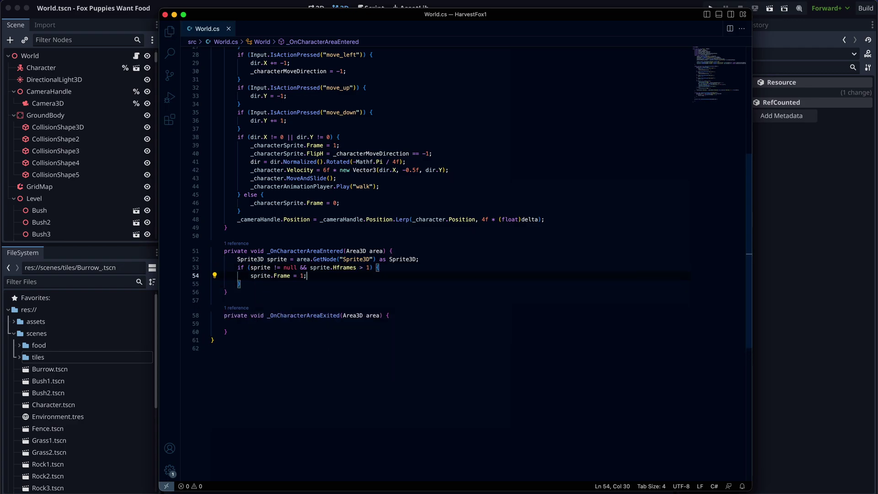
pyautogui.press('F5')
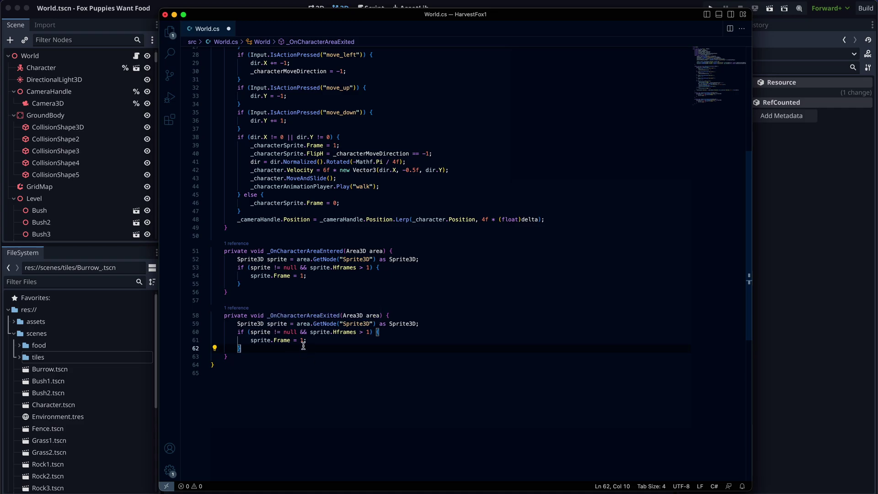
# Step: Set the exit handler's sprite frame to 0, then walk the fox toward the beet field
pyautogui.click(304, 340)
pyautogui.press('BackSpace')
pyautogui.write('0;')
pyautogui.press('Up')
pyautogui.press('Up')
pyautogui.press('Up')
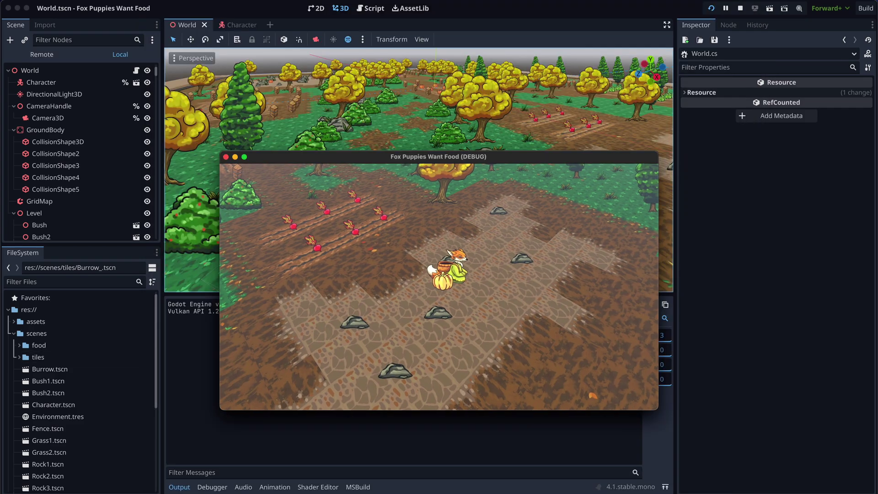
pyautogui.press('space')
pyautogui.press('Up')
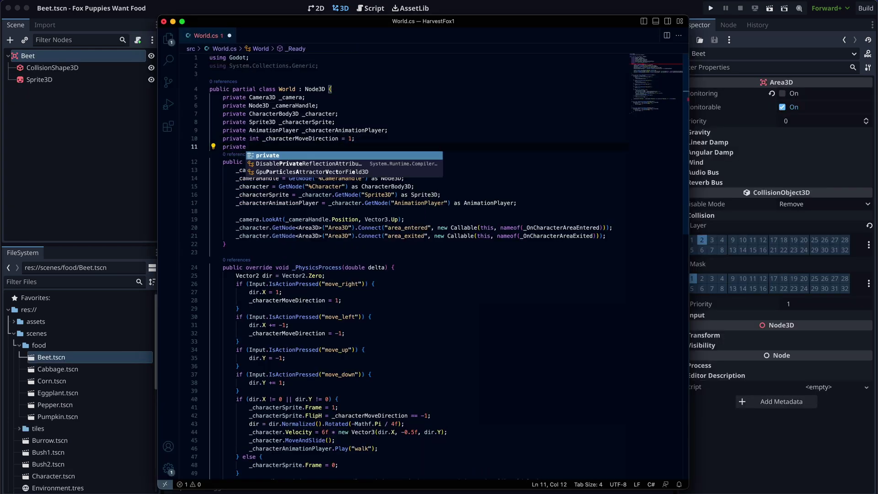
pyautogui.write('List<Area3D> _pickable')
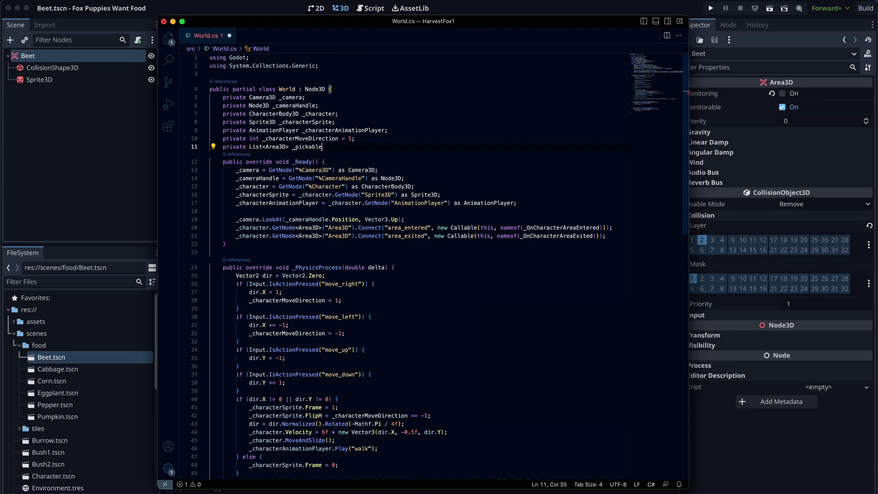
pyautogui.write(';')
pyautogui.scroll(-6, 412, 261)
# Step: Add nearby vegetables to a tracked list on area enter and remove them on exit
pyautogui.click(439, 260)
pyautogui.press('Return')
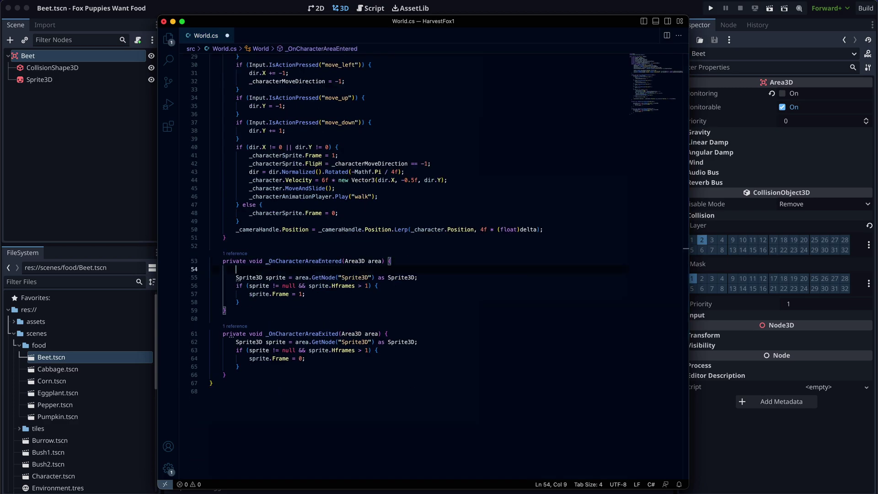
pyautogui.write('if (area.CollisionLayer == 2) {')
pyautogui.press('Return')
pyautogui.write('_pick')
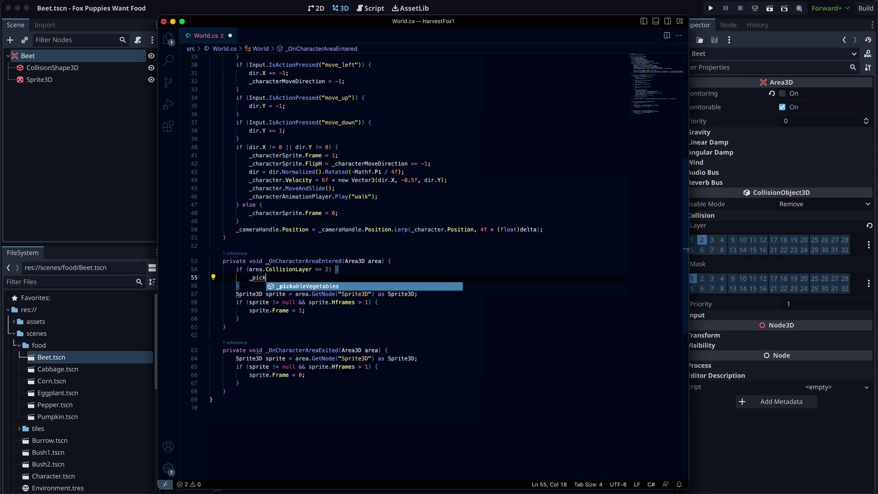
pyautogui.write('ableVegetables.Add(area);')
pyautogui.hotkey('shift', 'Up')
pyautogui.hotkey('shift', 'Up')
pyautogui.hotkey('ctrl', 'c')
pyautogui.hotkey('ctrl', 'v')
pyautogui.write('&& _p')
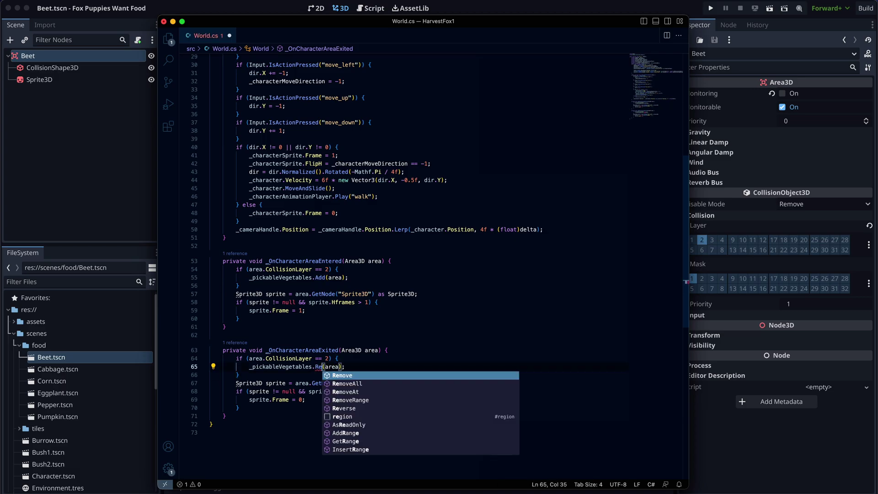
pyautogui.press('Tab')
pyautogui.write('.Contains(area)')
# Step: Add an _Input override that checks for an InputEventKey, dropping the generated base call
pyautogui.click(461, 376)
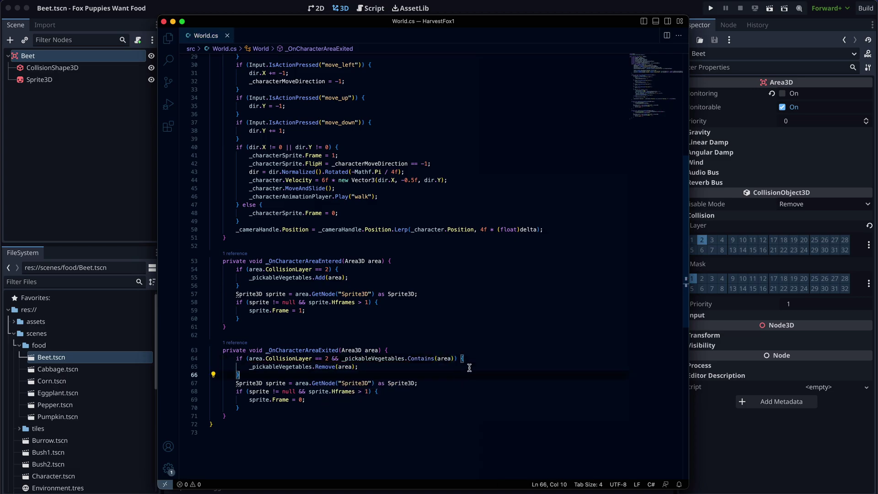
pyautogui.press('Down')
pyautogui.press('Down')
pyautogui.press('Down')
pyautogui.press('Return')
pyautogui.press('Return')
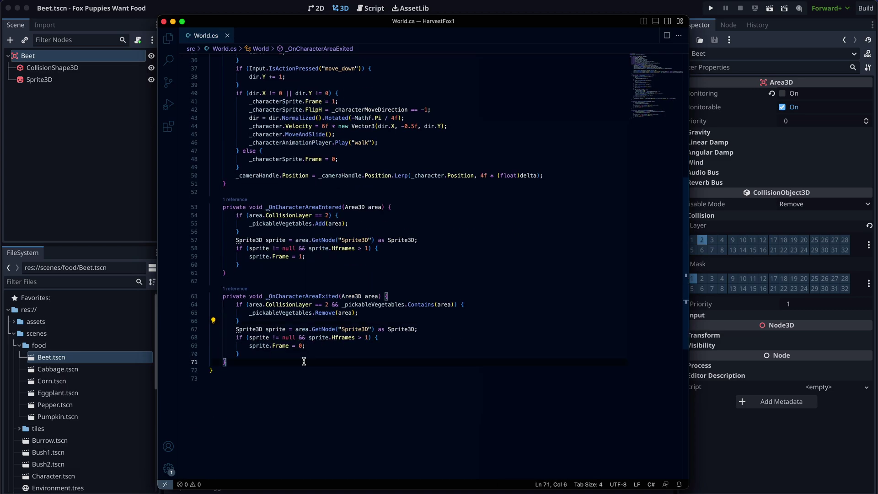
pyautogui.write('private void _PickUp(Area3D area')
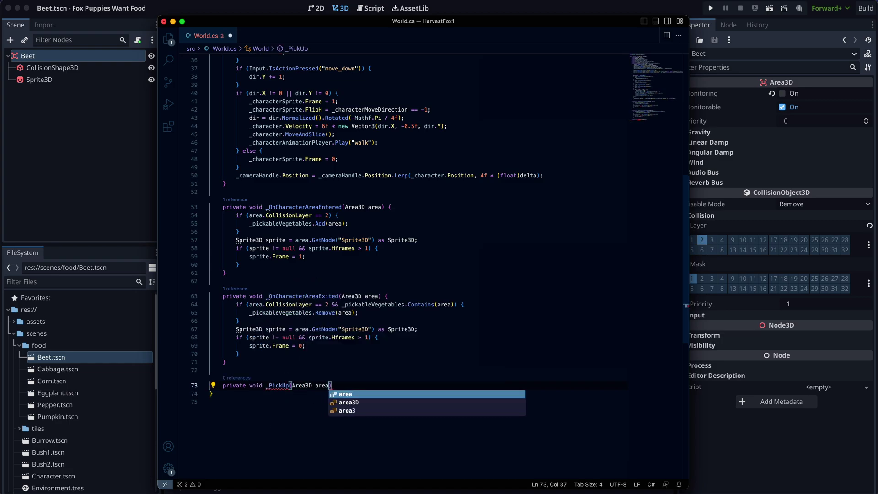
pyautogui.press('Escape')
pyautogui.press('Return')
pyautogui.write('public override void _Inpu')
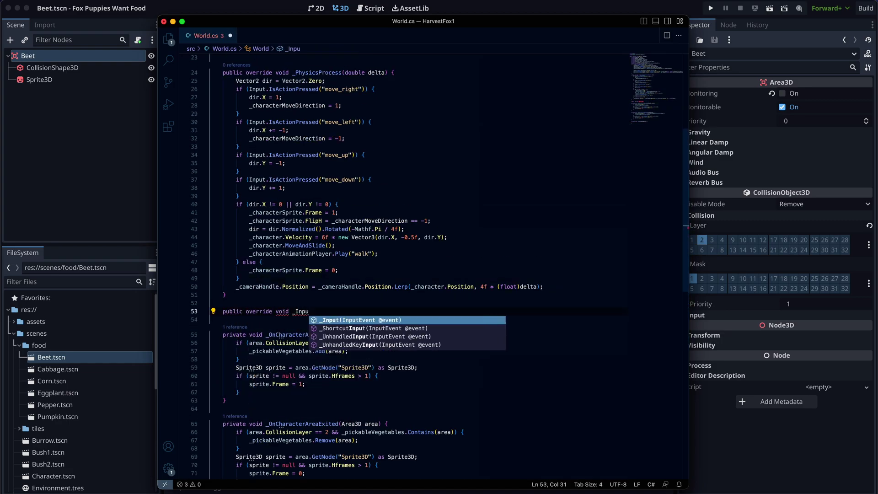
pyautogui.press('Return')
pyautogui.hotkey('shift', 'Home')
pyautogui.press('BackSpace')
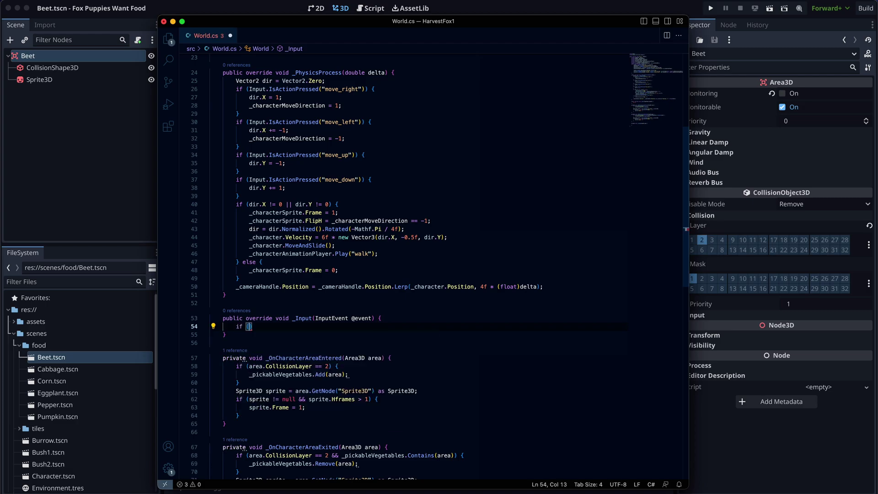
pyautogui.write('if (input_event is InputEventK')
pyautogui.press('Return')
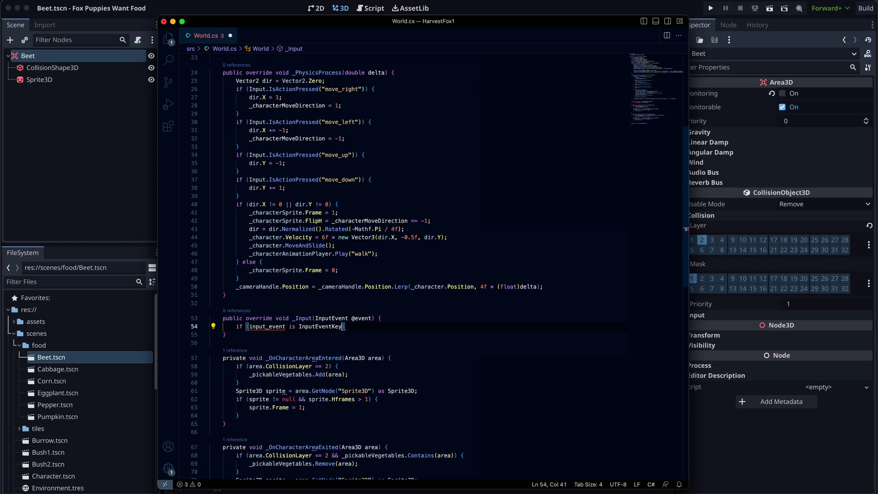
pyautogui.write(') {')
pyautogui.press('Return')
pyautogui.write('var key_event = input_event')
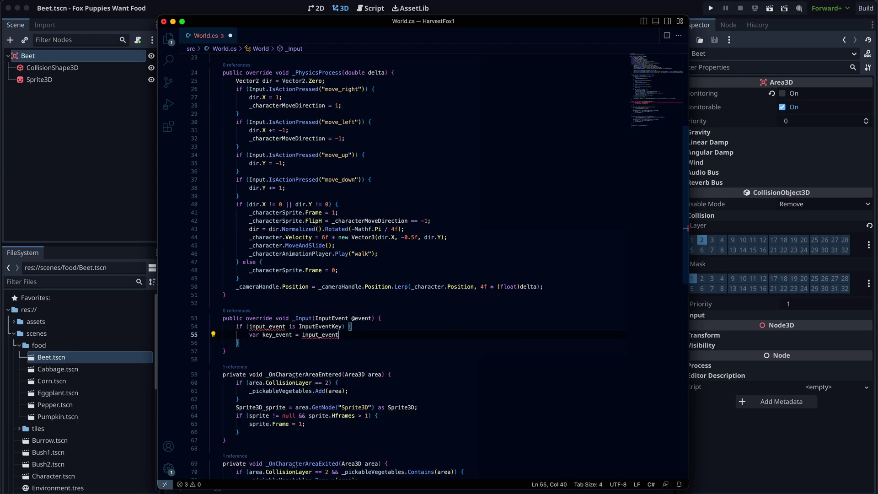
pyautogui.write(' as InputEventKey;')
# Step: Rename the event parameter and call _PickUp on interact when vegetables are nearby
pyautogui.press('Up')
pyautogui.press('Up')
pyautogui.press('End')
pyautogui.press('Left')
pyautogui.press('Left')
pyautogui.hotkey('ctrl', 'BackSpace')
pyautogui.write('input_event')
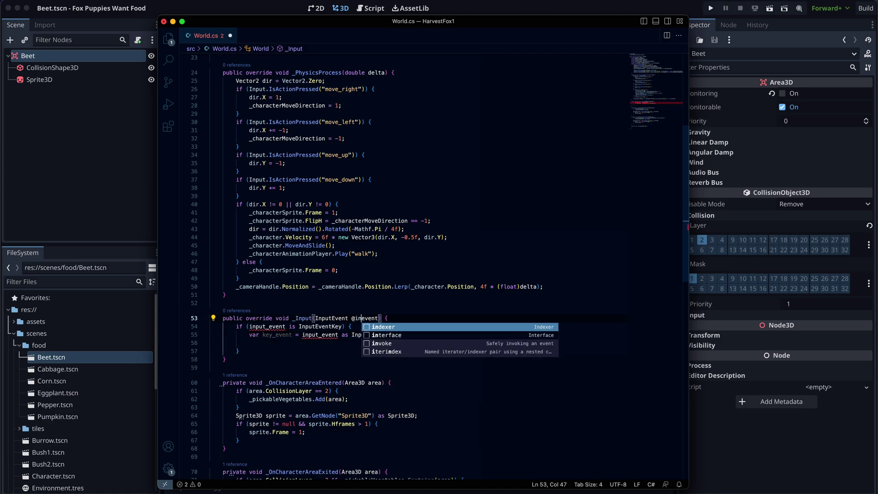
pyautogui.press('Down')
pyautogui.press('Down')
pyautogui.press('End')
pyautogui.press('Return')
pyautogui.write('if (key_event.IsActionPressed("interact")')
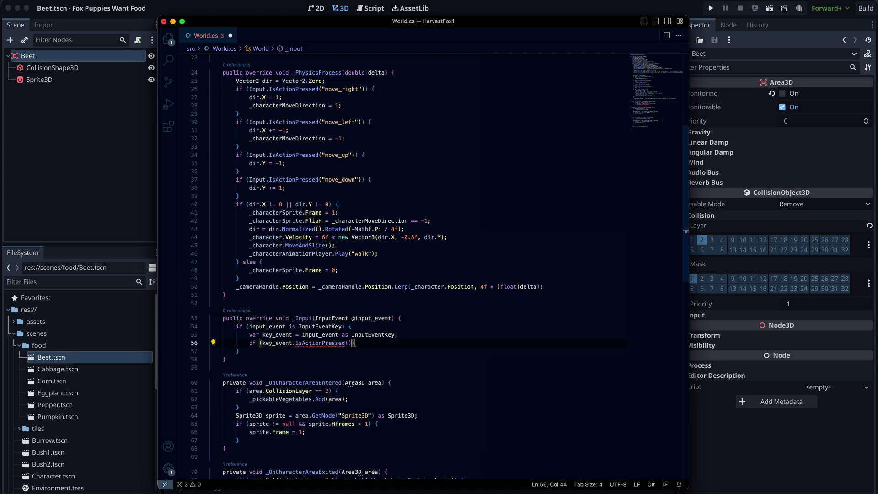
pyautogui.write(') {')
pyautogui.press('Return')
pyautogui.write('if (_pickableVegetables')
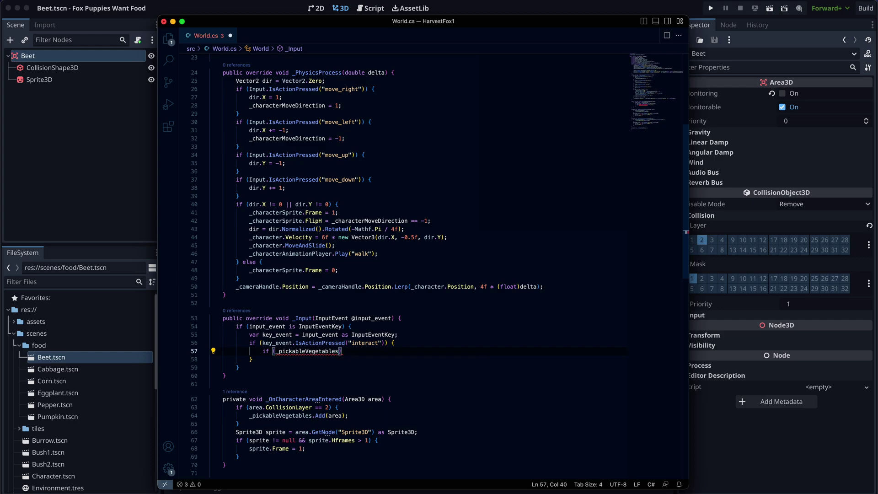
pyautogui.write('.Count > 0')
pyautogui.write(') {')
pyautogui.press('Return')
pyautogui.write('_PickUp(_pickableVegetables[0]')
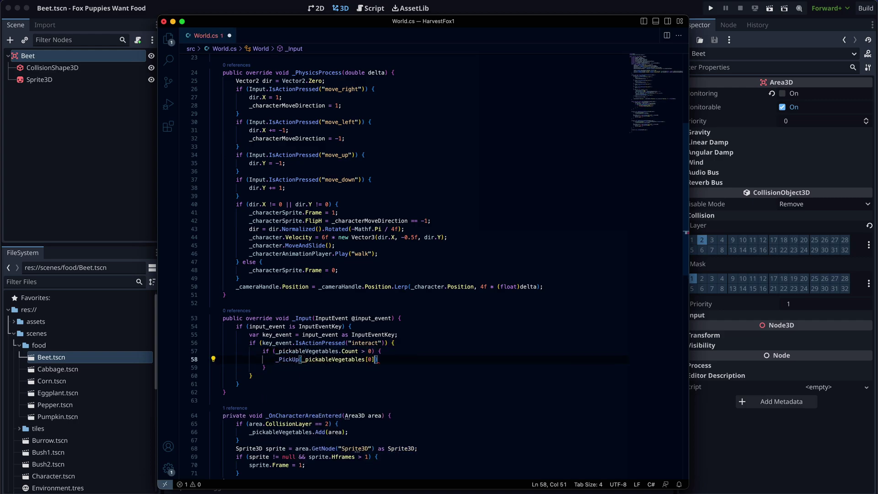
pyautogui.write(');')
pyautogui.press('Return')
pyautogui.write('_pickableVegetables.RemoveAt')
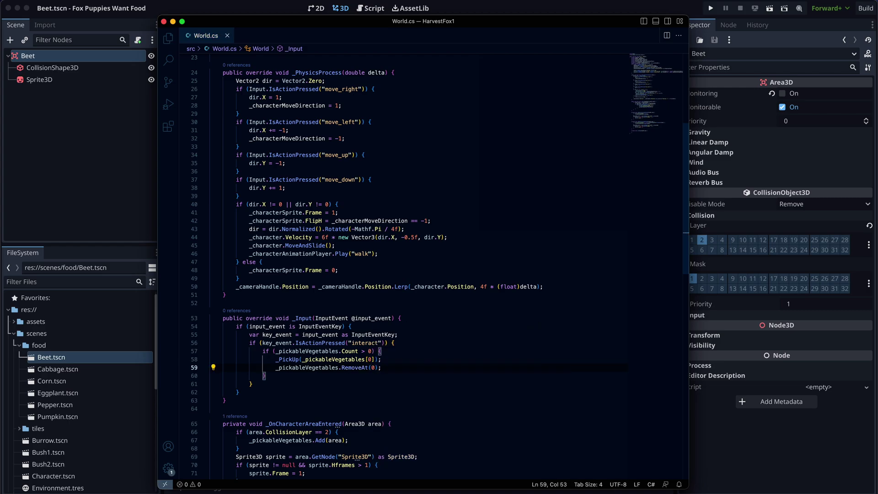
# Step: Generate the _PickUp method, add a basket field looked up in _Ready, and save
pyautogui.press('super+period')
pyautogui.press('Return')
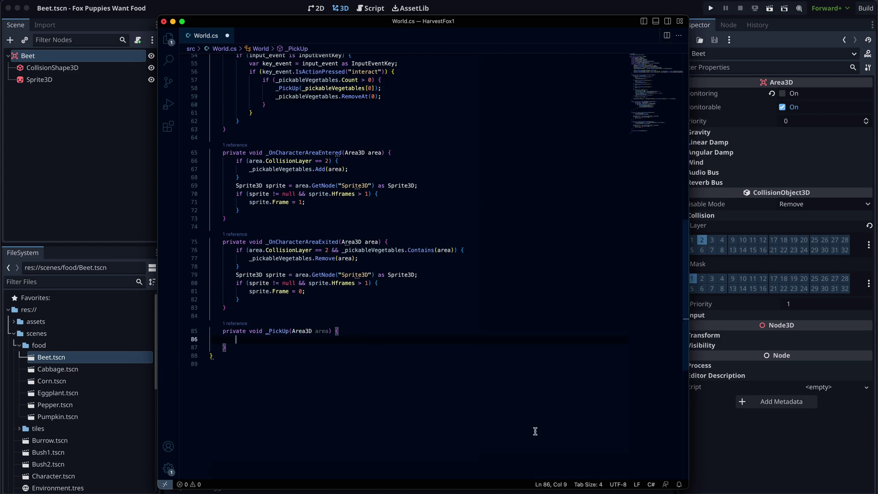
pyautogui.write('area.GetParent().RemoveChild(area);')
pyautogui.press('Return')
pyautogui.write('_')
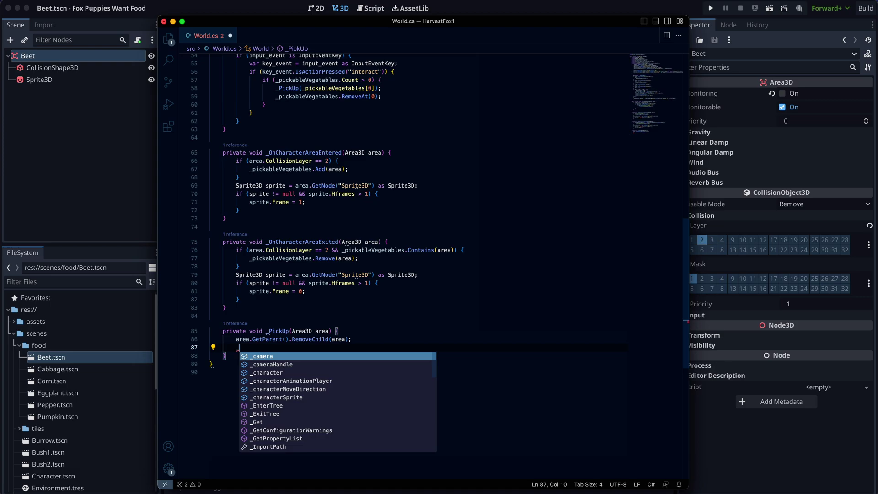
pyautogui.scroll(20, 529, 155)
pyautogui.click(529, 154)
pyautogui.press('Return')
pyautogui.write('private Node3D _basket;')
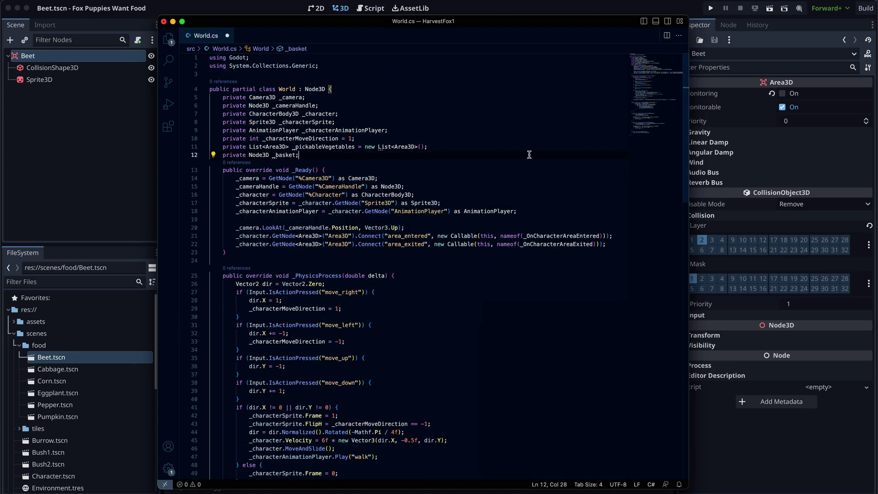
pyautogui.click(529, 194)
pyautogui.press('Return')
pyautogui.write('_basket = _c')
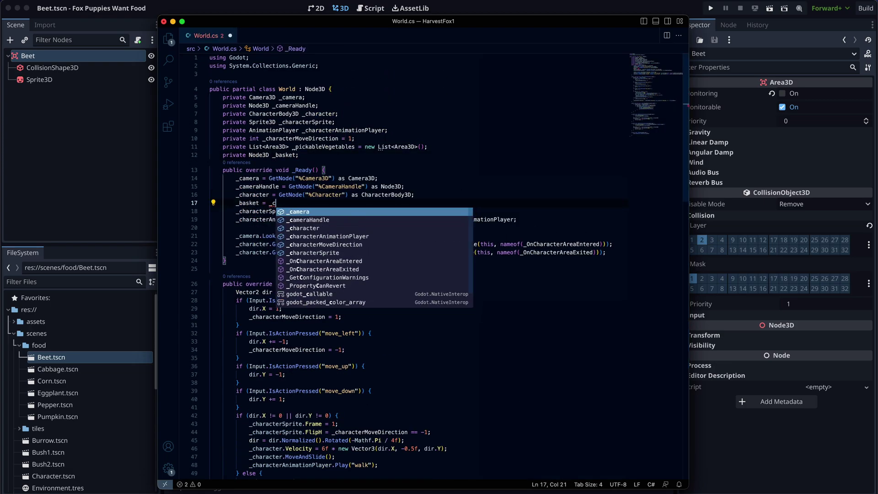
pyautogui.write('haracter.GetNode("Basket"')
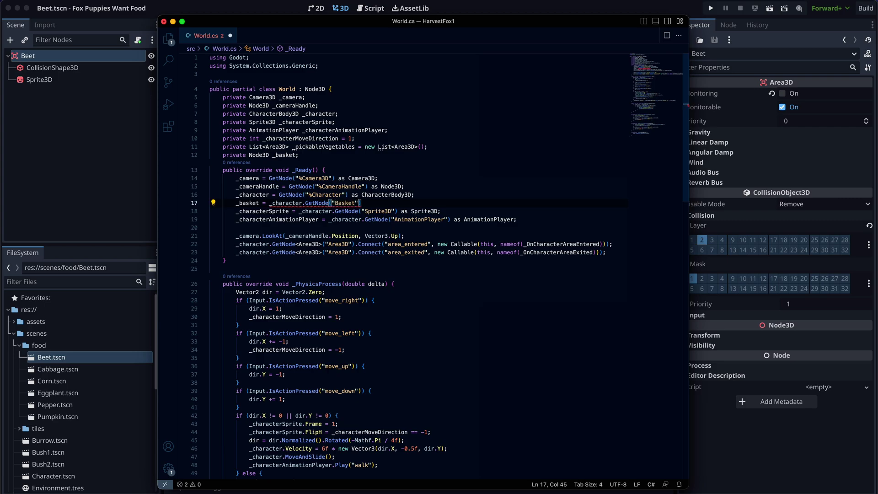
pyautogui.write(') as Node3D;')
pyautogui.press('super+s')
pyautogui.scroll(-15, 388, 343)
# Step: Write _PickUp to stack vegetables in the basket up to seven, and add a stored-food field
pyautogui.click(371, 356)
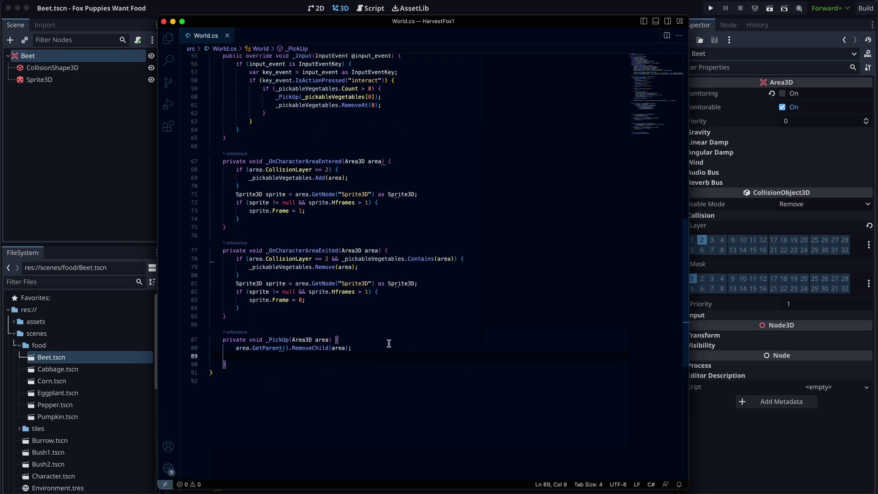
pyautogui.scroll(3, 382, 309)
pyautogui.scroll(3, 382, 310)
pyautogui.click(371, 232)
pyautogui.write('&& ')
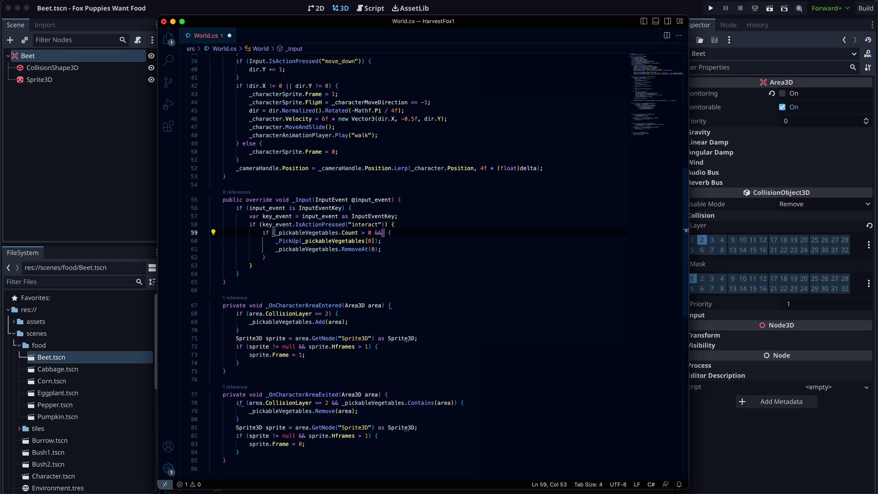
pyautogui.write('_basket.GetChildCount() < 7')
pyautogui.press('super+s')
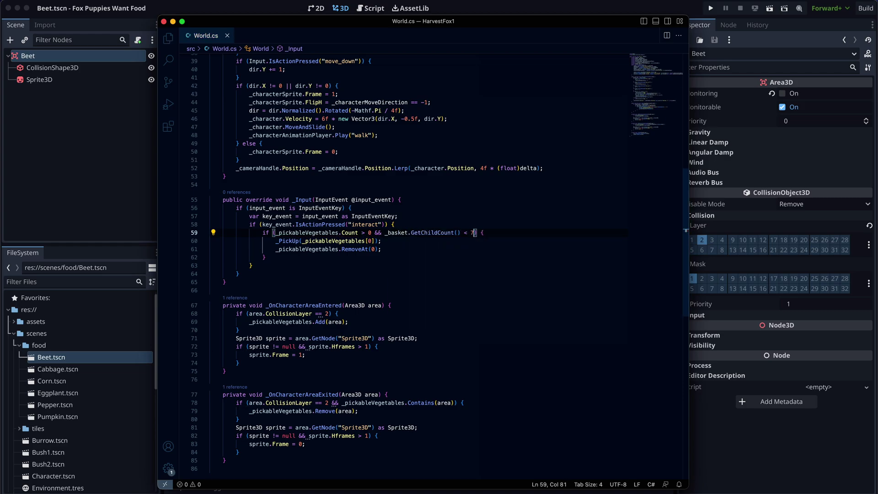
pyautogui.scroll(-5, 355, 343)
pyautogui.click(355, 365)
pyautogui.scroll(15, 426, 261)
pyautogui.write('private uint ')
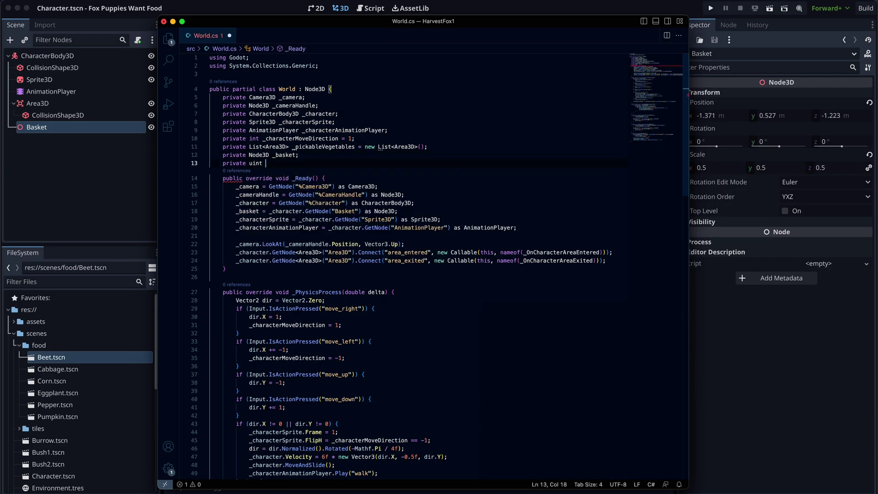
pyautogui.write('_storedFoodCount = 0;')
pyautogui.press('super+s')
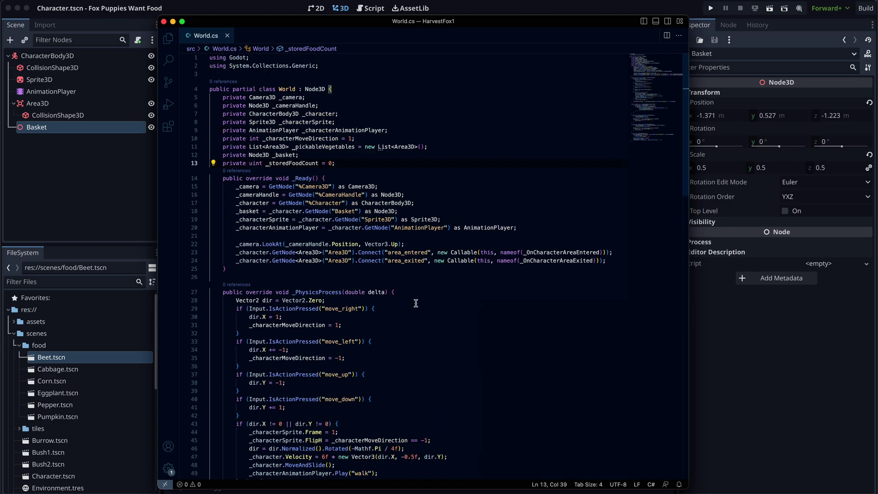
pyautogui.press('Return')
pyautogui.write('private bool _isNear')
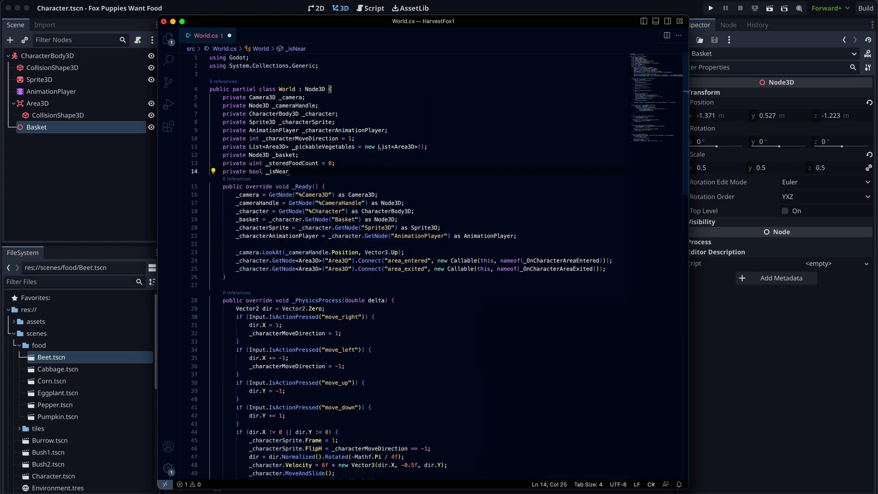
pyautogui.write('Burrow = false;')
pyautogui.press('super+s')
pyautogui.scroll(-10, 467, 400)
# Step: Add a layer-4 area check below the vegetable-tracking block
pyautogui.click(392, 143)
pyautogui.press('Down')
pyautogui.press('Down')
pyautogui.press('Down')
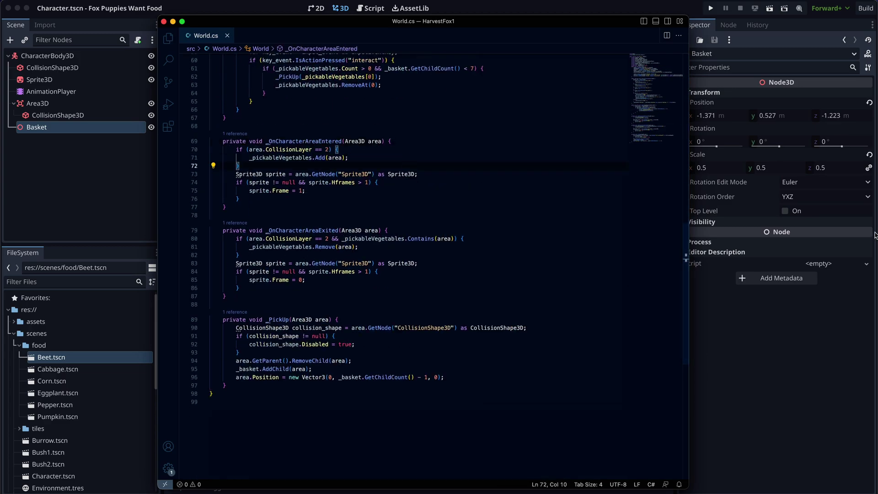
pyautogui.press('Return')
pyautogui.write('if (area.CollisionLayer == 4) {')
pyautogui.press('Return')
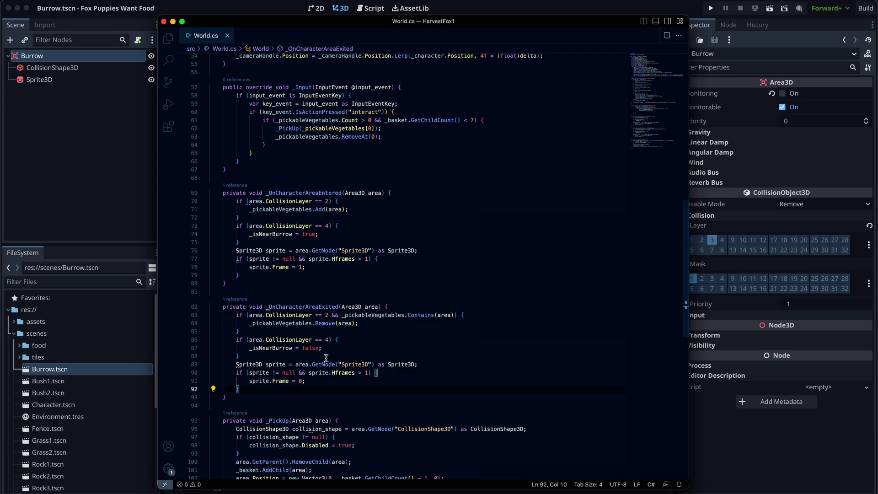
pyautogui.write('} else if (_i')
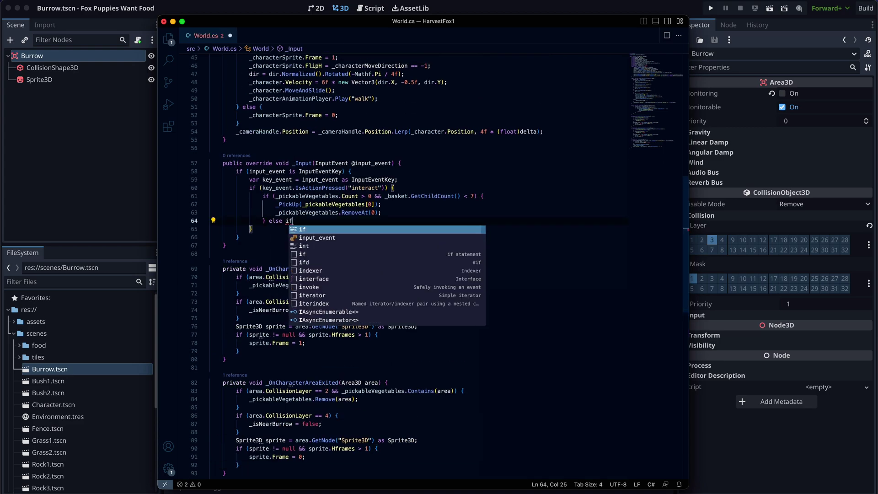
pyautogui.write('sNearBurrow) {')
# Step: Add a burrow branch calling _Drop, which removes and frees the top basket item and increments _storedFoodCount
pyautogui.press('Return')
pyautogui.write('_Drop();')
pyautogui.press('super+Down')
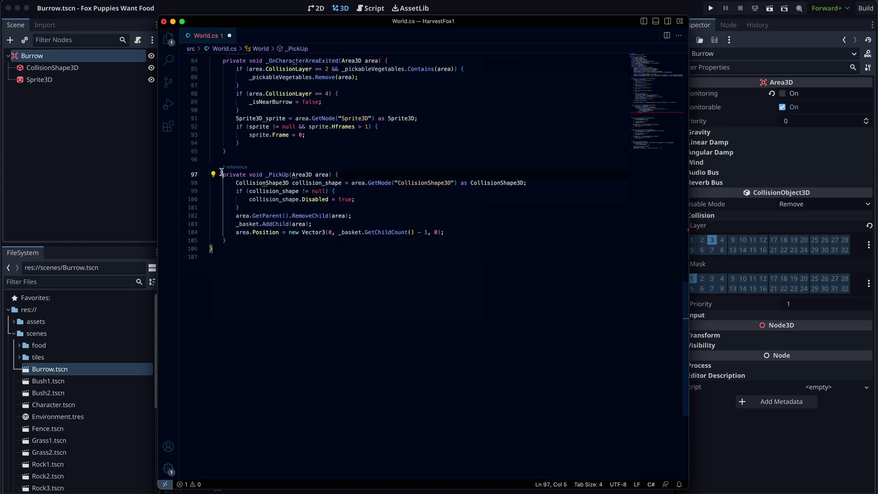
pyautogui.write('private void _Drop() {')
pyautogui.press('Return')
pyautogui.write('if (_basket.')
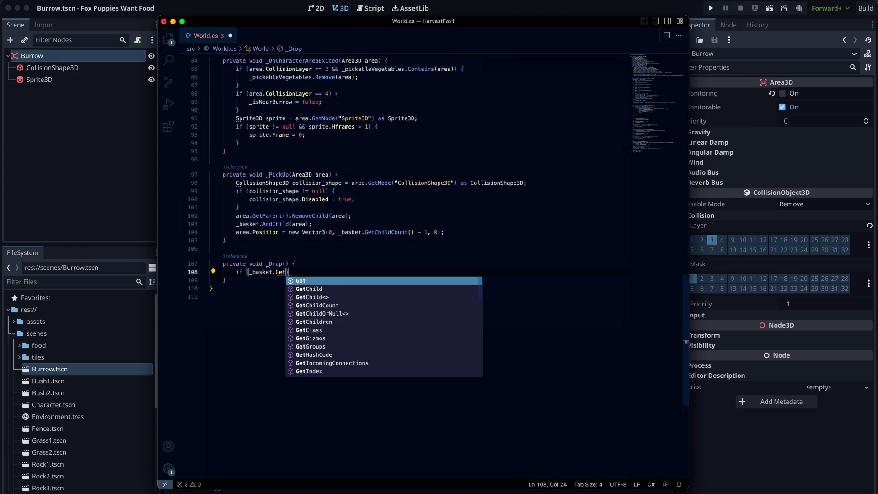
pyautogui.write('GetChildCount() > 0) {')
pyautogui.press('Return')
pyautogui.write('Area3D area = _basket.Get')
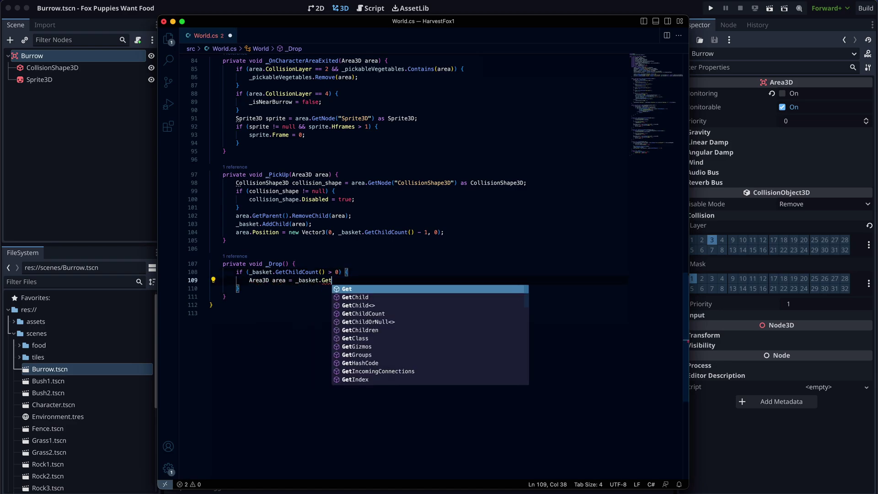
pyautogui.write('Child(_basket.GetChildCount() - 1) as A')
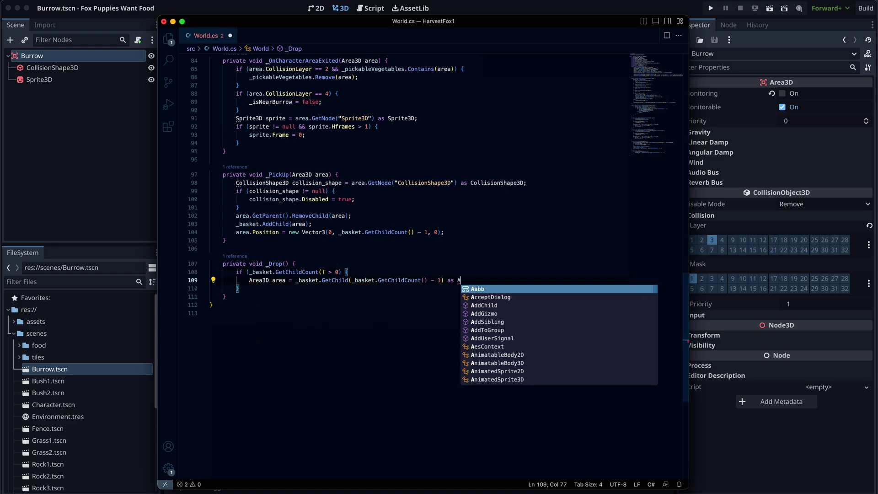
pyautogui.write('rea3D;')
pyautogui.press('Return')
pyautogui.write('_basket.RemoveChild(area);')
pyautogui.press('Return')
pyautogui.write('area.')
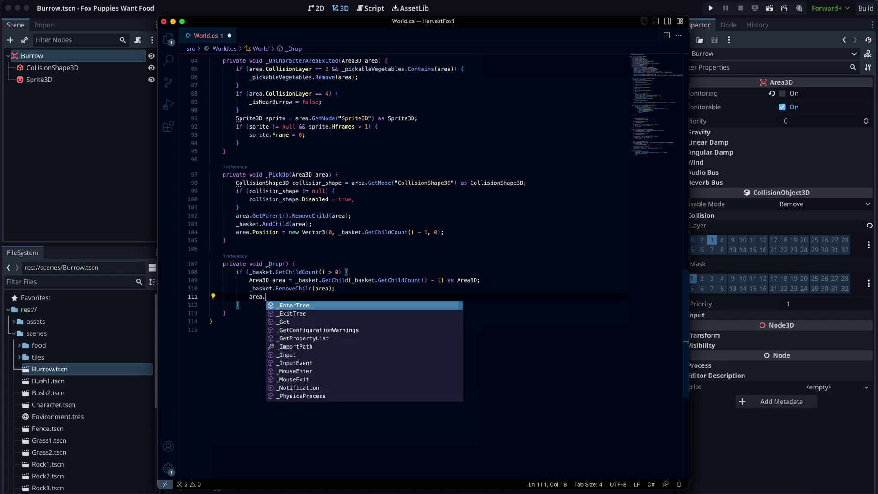
pyautogui.write('QueueFree();')
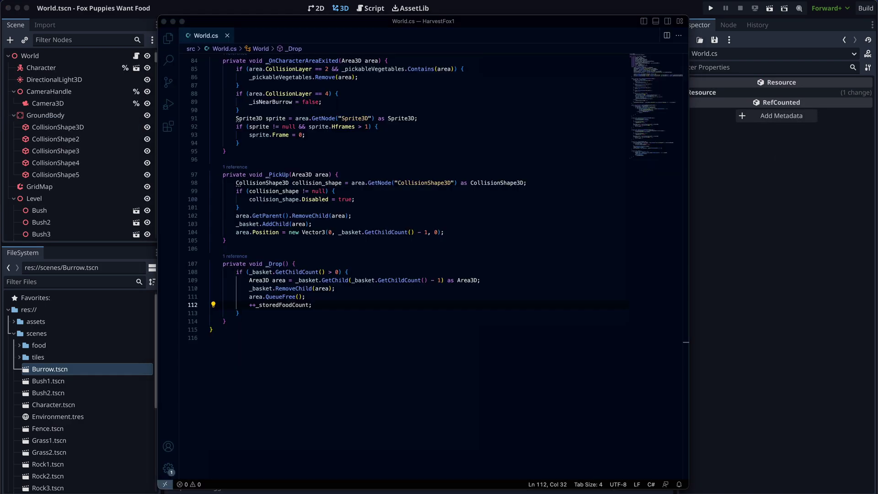
pyautogui.scroll(15, 425, 254)
pyautogui.write('private Label3D _countLabel;')
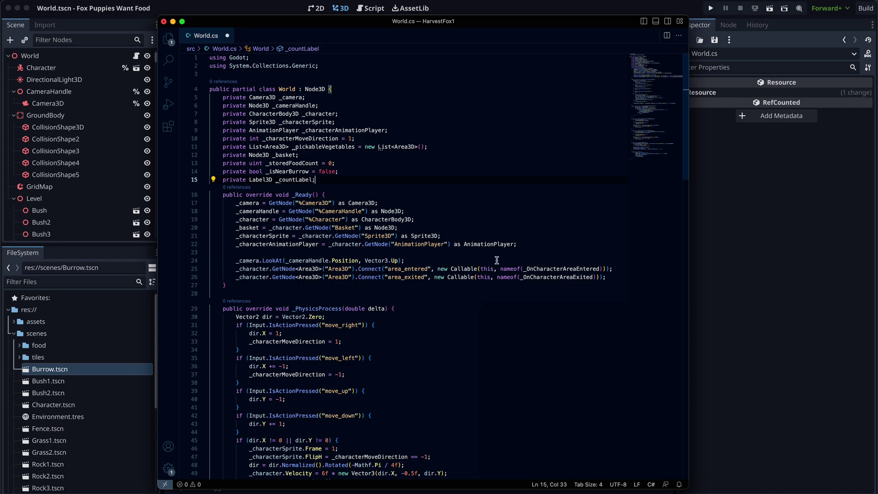
# Step: Look up the Count Label3D under %Burrow in _Ready and make Burrow a unique name
pyautogui.click(532, 244)
pyautogui.press('Return')
pyautogui.write('_countLabel = GetN')
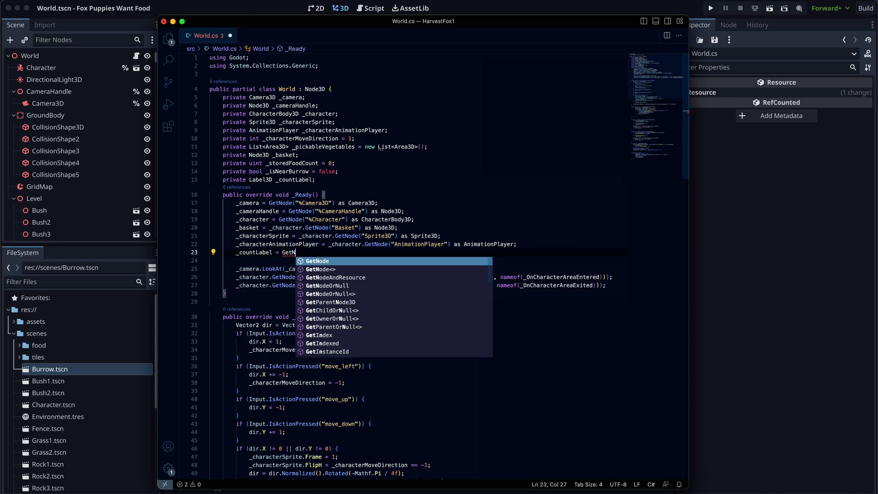
pyautogui.write('ode("%Burrow").GetNode()')
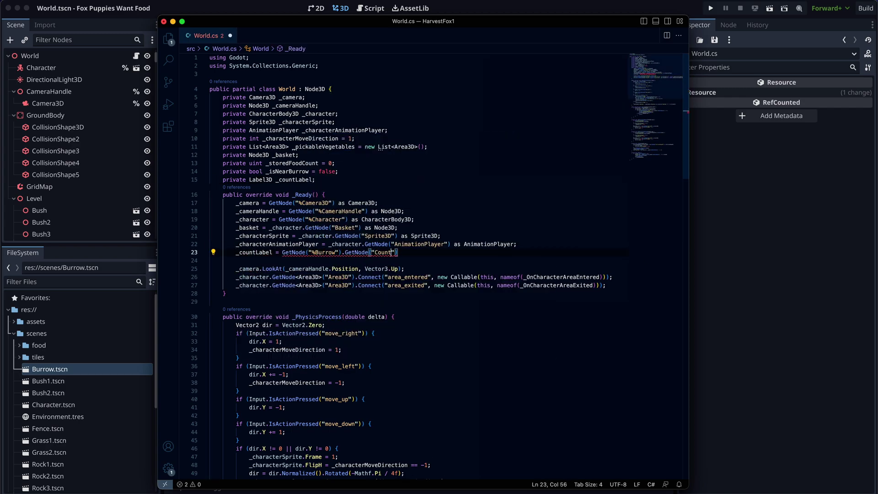
pyautogui.click(76, 198)
pyautogui.scroll(-10, 76, 137)
pyautogui.rightClick(75, 232)
pyautogui.click(117, 473)
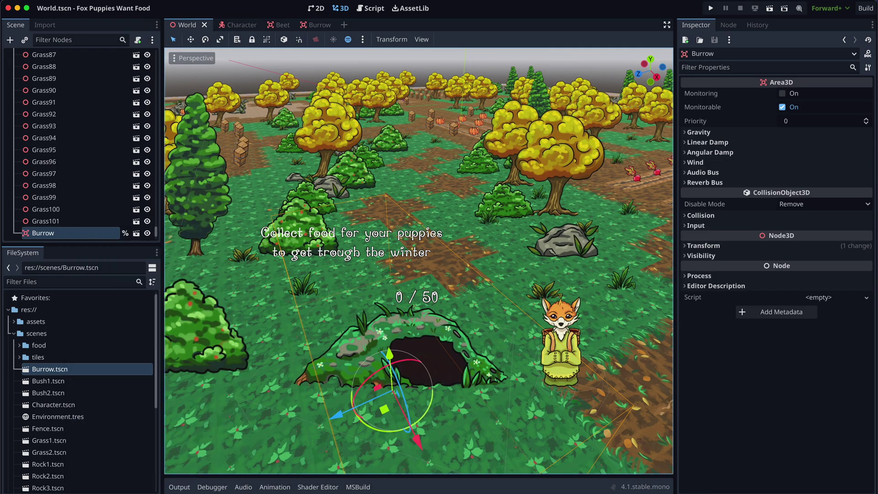
pyautogui.press('super+Tab')
pyautogui.scroll(-15, 439, 266)
# Step: In _Drop, show stored food out of 50 on the Count label, with an else branch at 50
pyautogui.press('Return')
pyautogui.write('_countLabel')
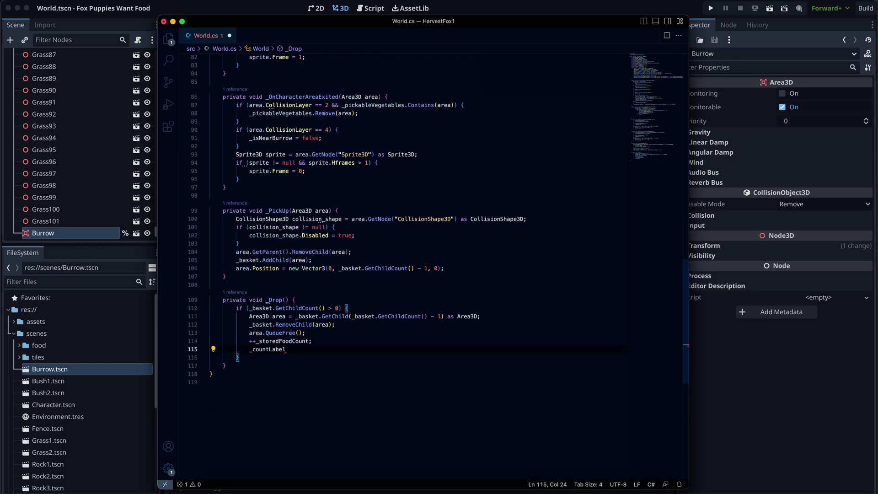
pyautogui.write('.Text = $"{_storedFoodCount} / 50";')
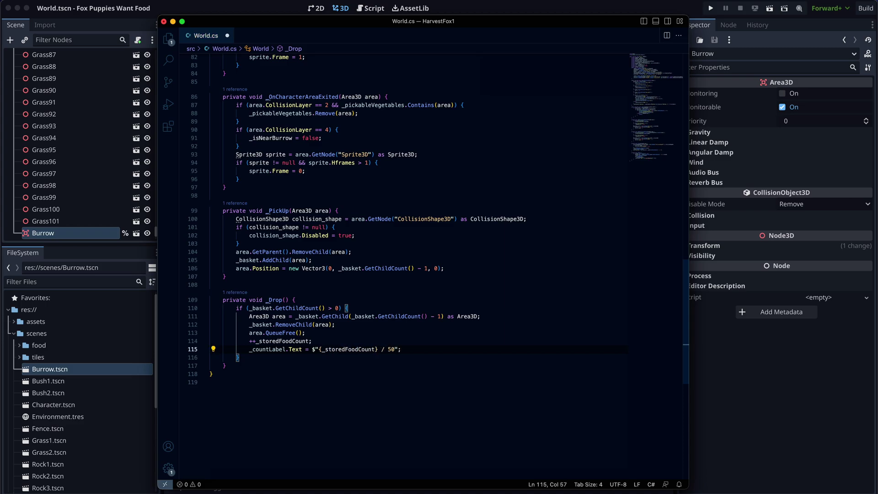
pyautogui.press('super+shift+Return')
pyautogui.write('if (')
pyautogui.press('Delete')
pyautogui.press('Down')
pyautogui.press('Tab')
pyautogui.press('End')
pyautogui.press('Return')
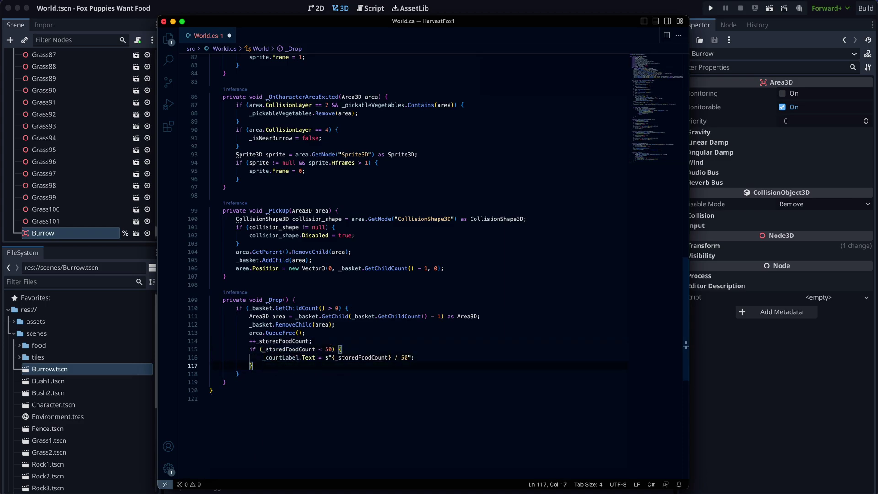
pyautogui.write('} else {')
pyautogui.press('Return')
pyautogui.write('_countLabel.Text = "You')
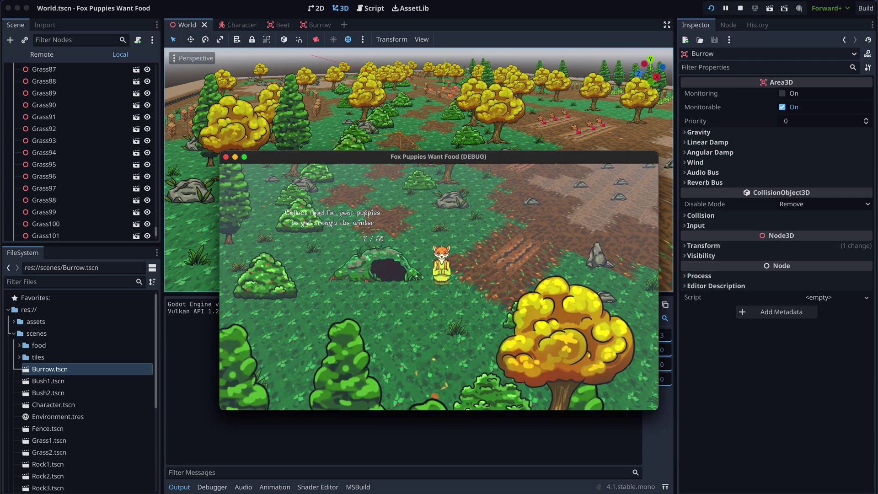
pyautogui.scroll(5, 419, 170)
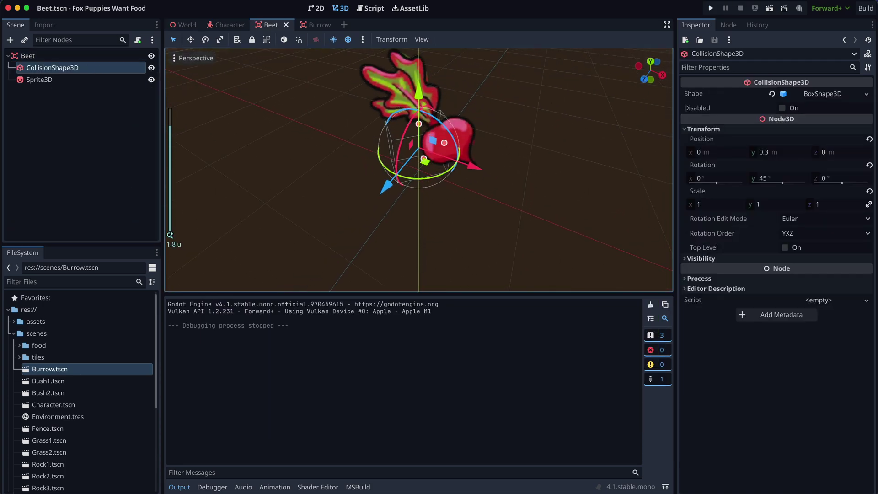
# Step: Inspect the Burrow scene's CollisionShape3D, orbiting the view around the burrow
pyautogui.click(317, 25)
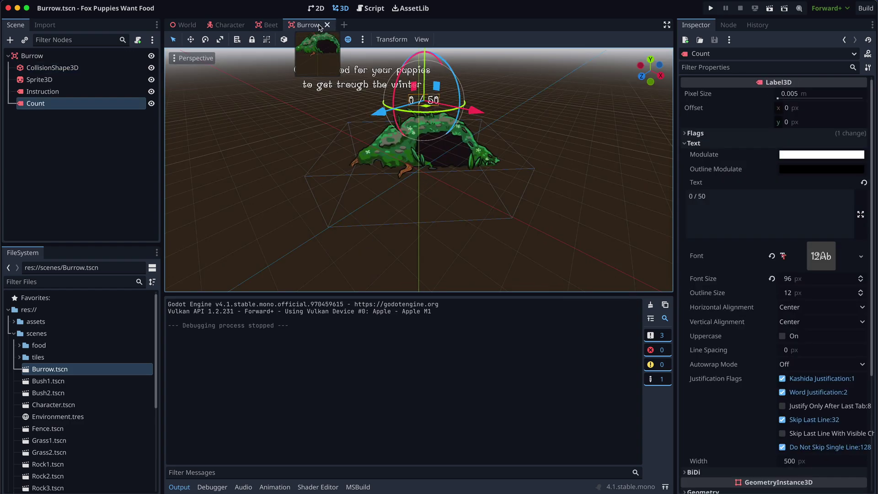
pyautogui.click(57, 68)
pyautogui.moveTo(418, 171); pyautogui.dragTo(384, 172, button='middle')
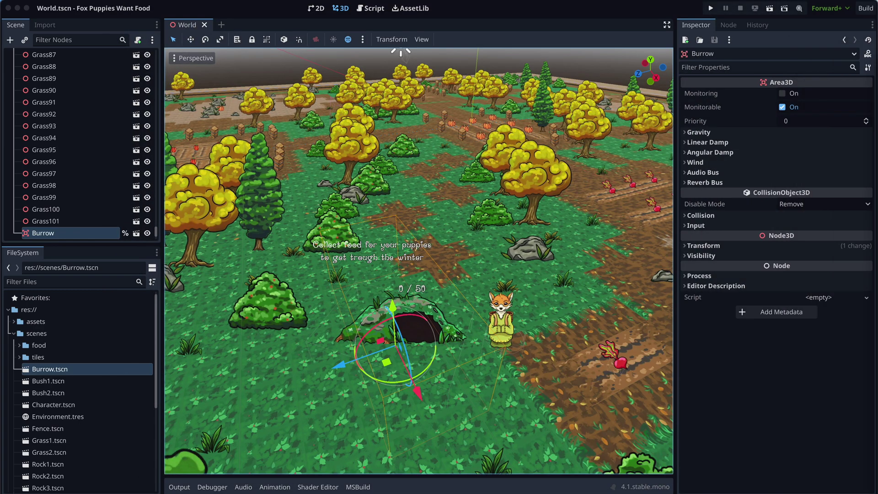
pyautogui.scroll(-3, 82, 384)
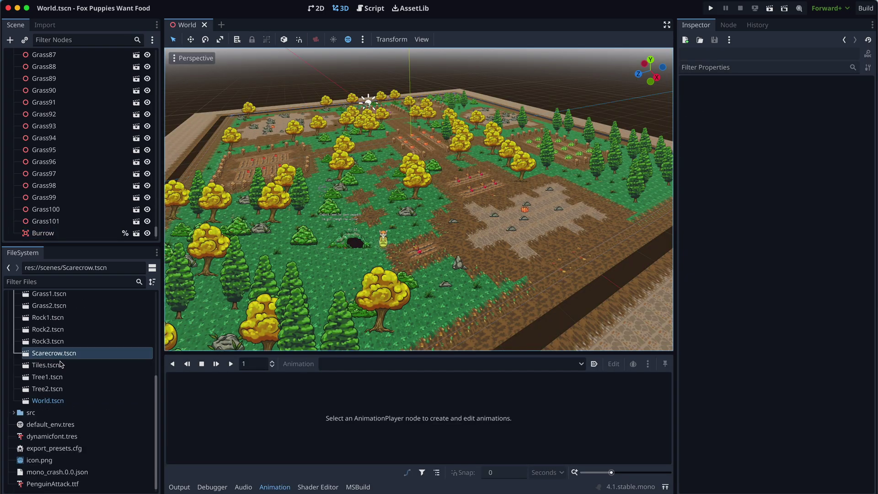
# Step: Drop a Scarecrow.tscn instance into the World viewport and open Scarecrow.tscn for editing
pyautogui.moveTo(53, 422); pyautogui.dragTo(428, 230)
pyautogui.scroll(5, 429, 229)
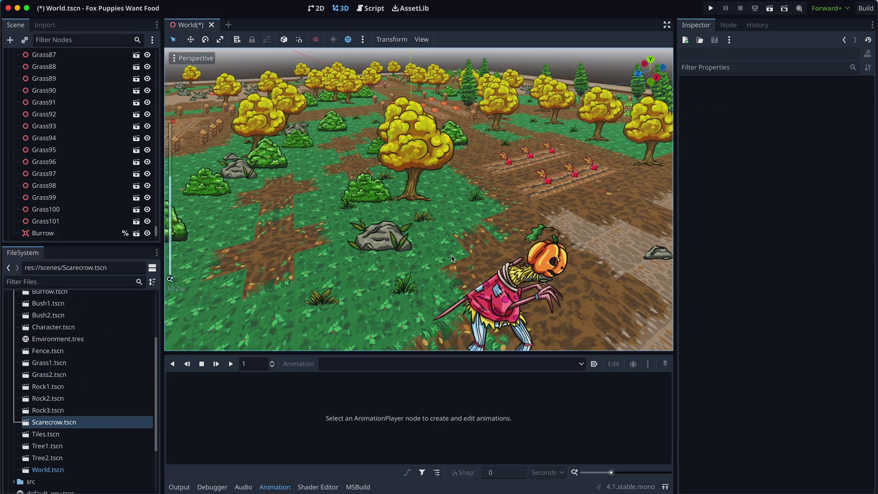
pyautogui.scroll(-3, 428, 230)
pyautogui.click(136, 233)
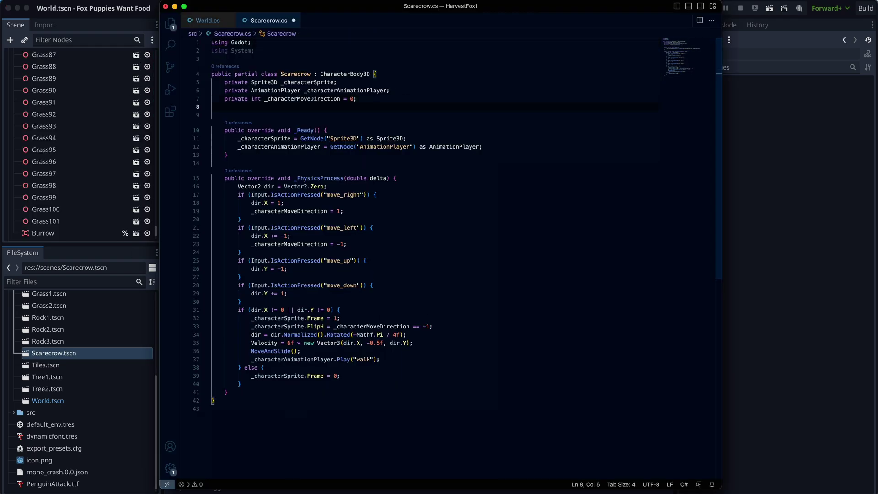
pyautogui.write('private static ')
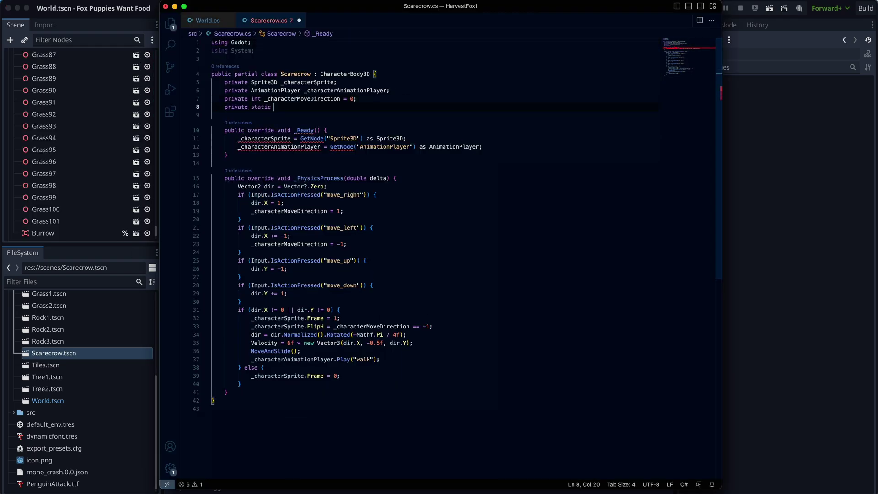
pyautogui.write('RandomNumberGenerator _rng;')
# Step: Seed the random generator in _Ready and add another field to Scarecrow.cs
pyautogui.press('Down')
pyautogui.press('Down')
pyautogui.press('Down')
pyautogui.press('End')
pyautogui.press('Return')
pyautogui.write('if (_rng == null) {')
pyautogui.press('Return')
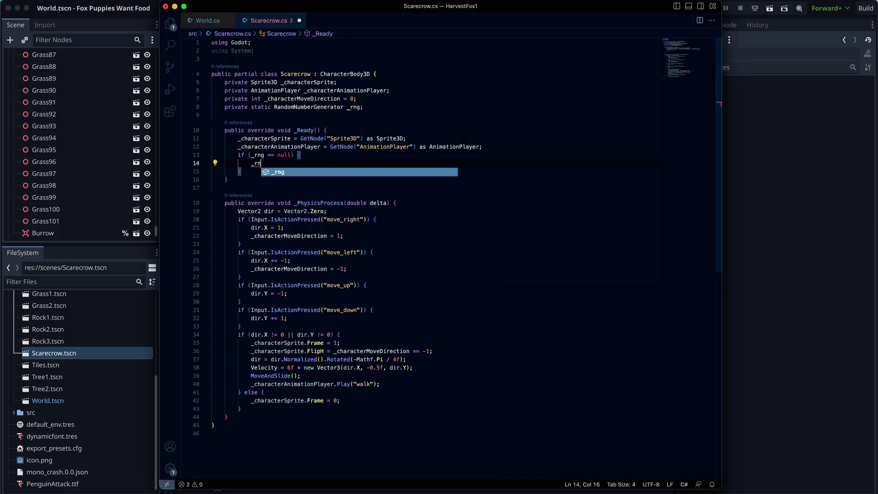
pyautogui.write('_rng = new RandomNumberGenerator();')
pyautogui.press('Return')
pyautogui.write('_rng.Randomize();')
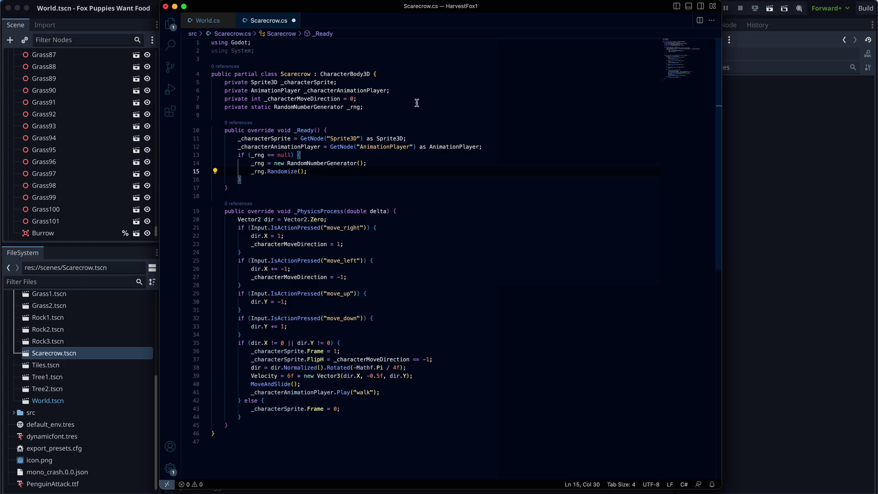
pyautogui.click(450, 104)
pyautogui.press('Return')
pyautogui.write('private Vector2I')
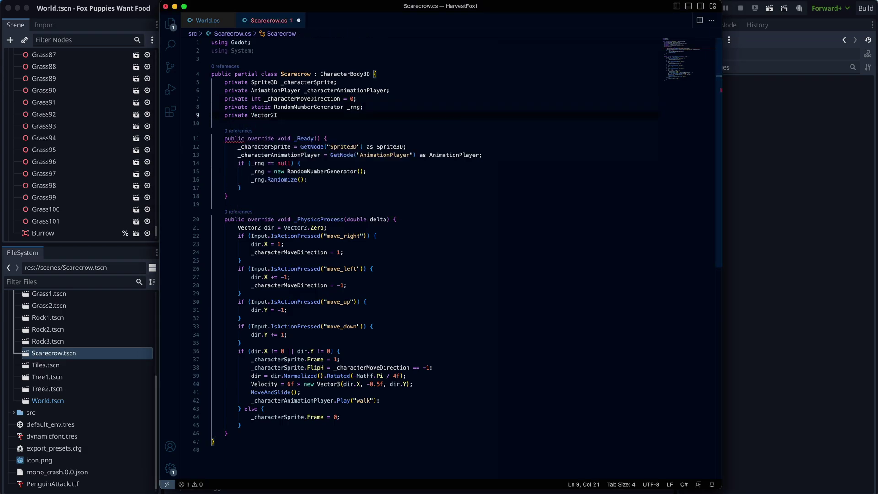
pyautogui.write(' _inputDirection = Vector2I.Zero;')
# Step: Replace the keyboard-direction checks with the move-direction field and set the speed to 1.5f
pyautogui.moveTo(298, 334); pyautogui.dragTo(280, 235)
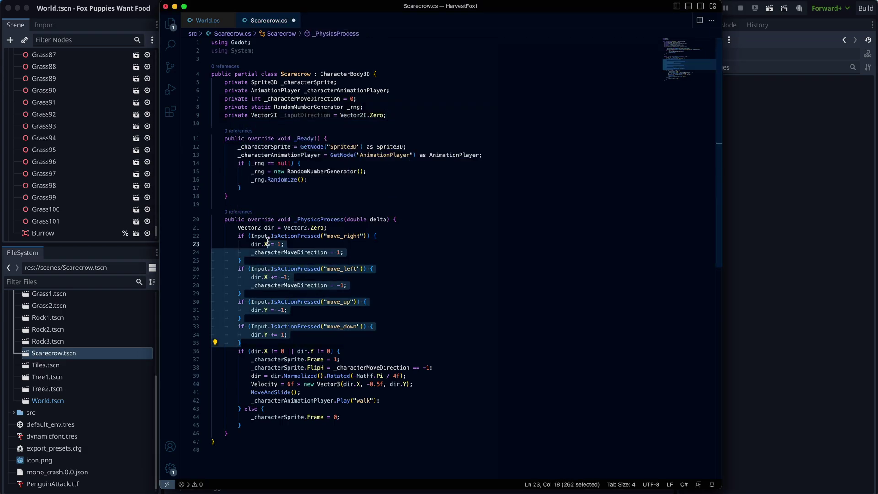
pyautogui.write('A')
pyautogui.hotkey('ctrl', 'shift', 'k')
pyautogui.press('Return')
pyautogui.write('if (_inputDirection.X ')
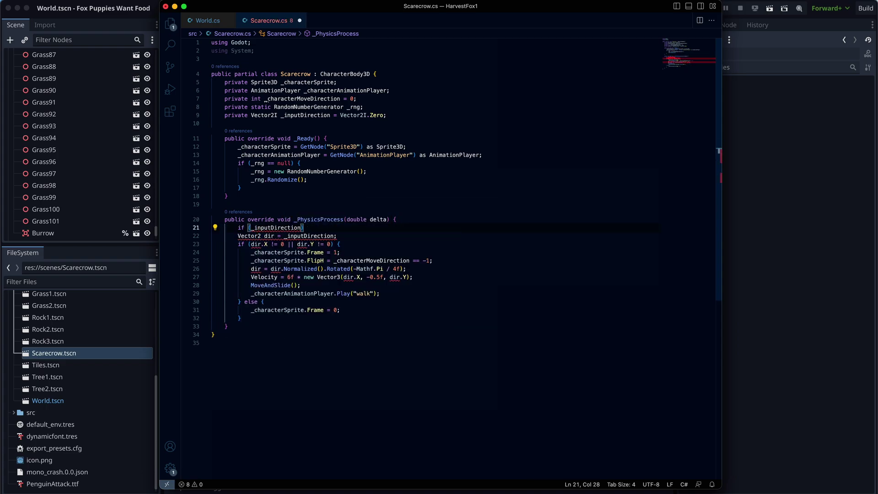
pyautogui.write('!= 0) {')
pyautogui.press('Return')
pyautogui.write('_char')
pyautogui.press('Tab')
pyautogui.write('= _inputDirection')
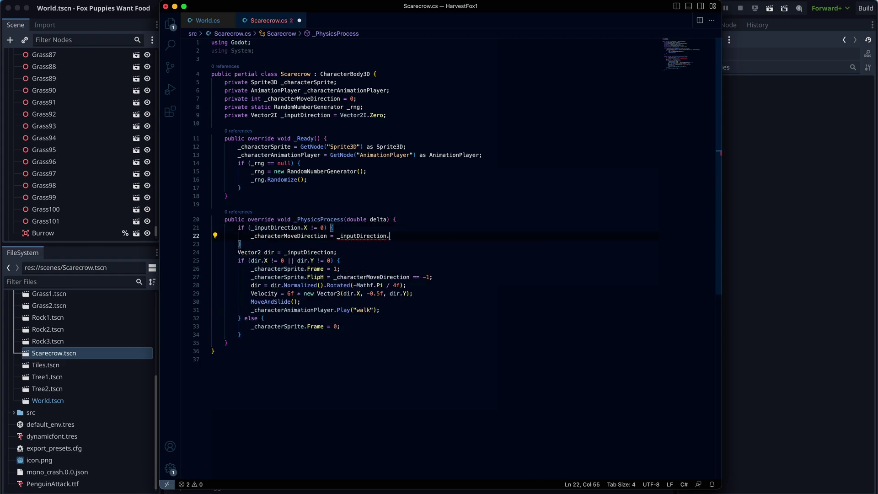
pyautogui.write('.X;')
pyautogui.doubleClick(289, 293)
pyautogui.write('1.5f')
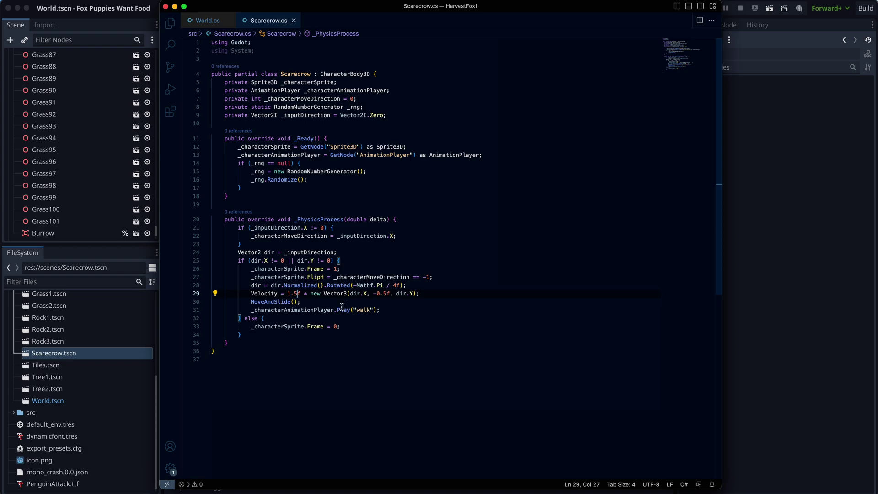
# Step: Add a _StartActionTimer method whose timer timeout is connected to _OnAction
pyautogui.click(229, 342)
pyautogui.press('Return')
pyautogui.press('Return')
pyautogui.write('private void _StartActionTimer() ')
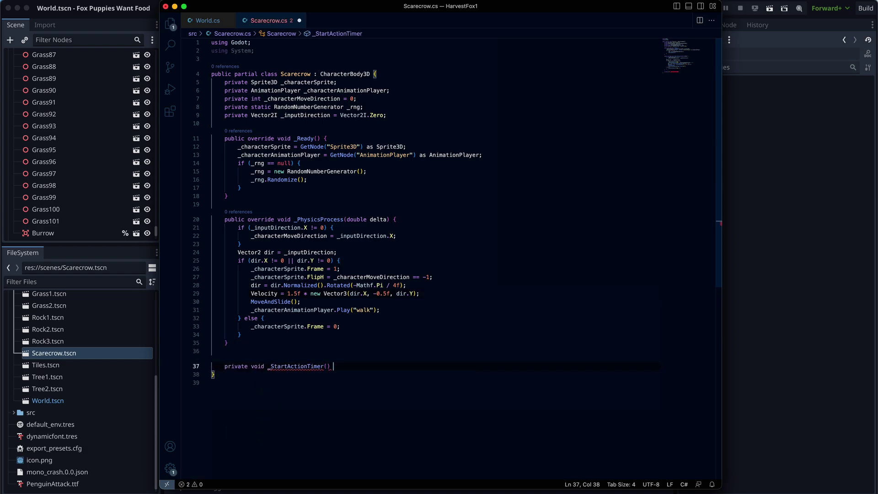
pyautogui.write('{')
pyautogui.press('Return')
pyautogui.write('SceneTreeTimer timer = GetTree')
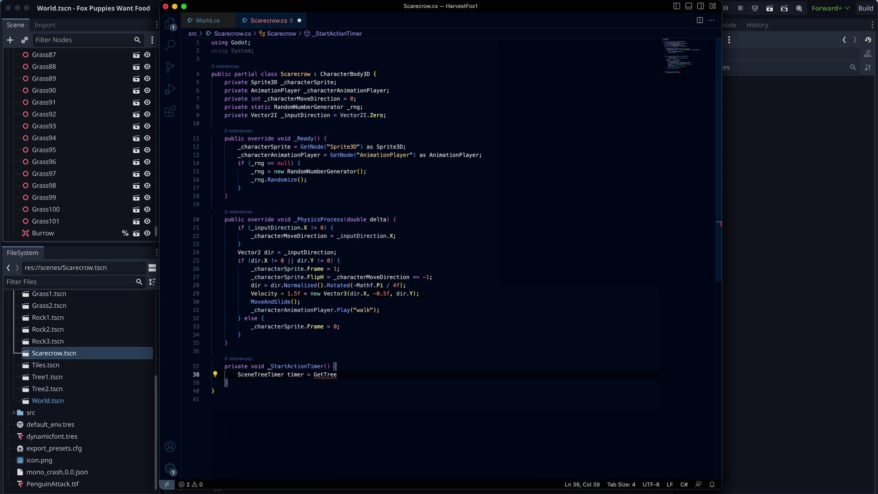
pyautogui.write('().CreateTimer(_rng.RandfRange(1, 2), pro')
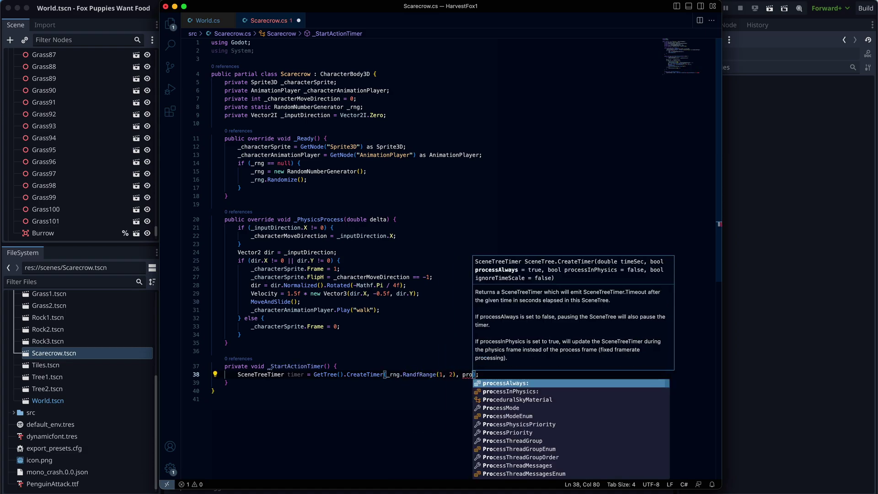
pyautogui.write('cessAlways: false);')
pyautogui.press('Return')
pyautogui.write('timer.Connect(SceneTreeTimer.')
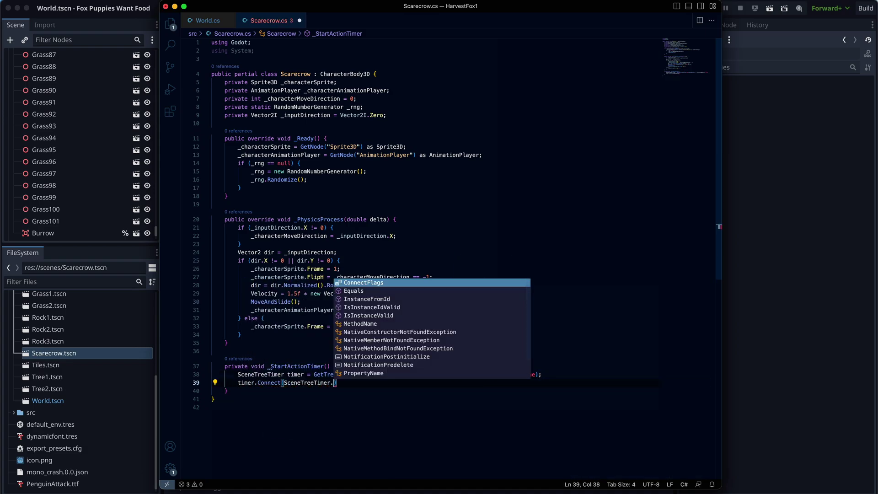
pyautogui.write('SignalName.Timeout, new Callable(this, nameof(_')
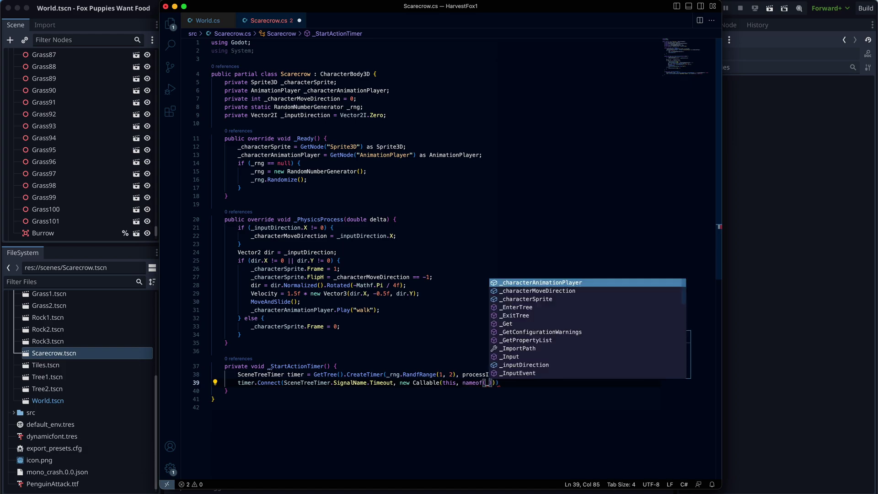
pyautogui.write('OnAction)));')
pyautogui.press('Return')
pyautogui.press('Return')
pyautogui.write('private void _OnAction() {')
# Step: Write _OnAction to idle or pick a random Vector2I direction, then restart the timer and test
pyautogui.press('Return')
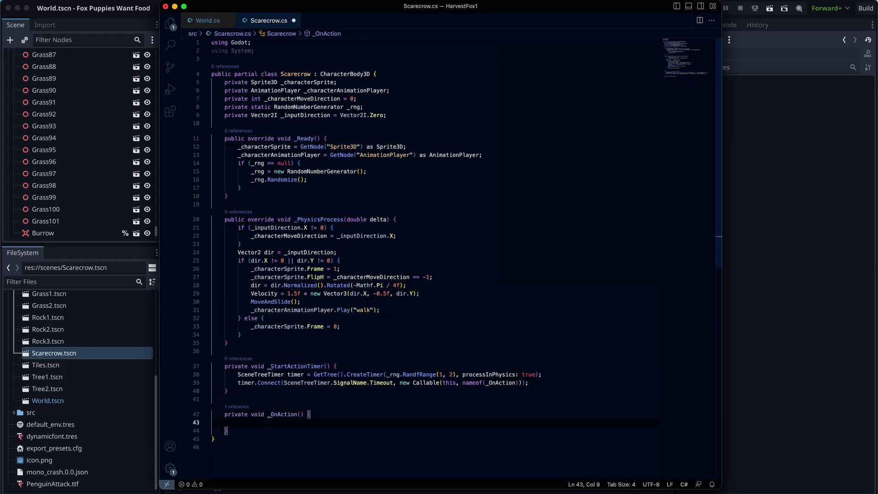
pyautogui.write('float action = _rng.')
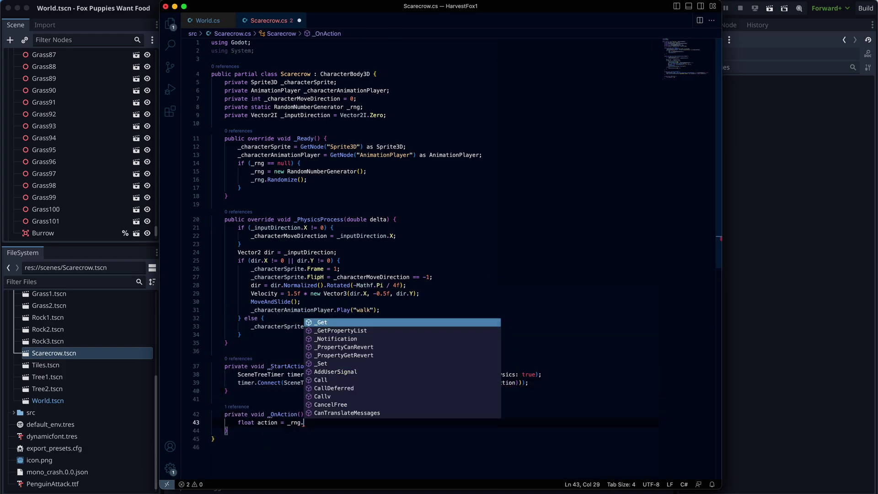
pyautogui.write('Randf();')
pyautogui.press('Return')
pyautogui.write('if (action < 0.33) {}')
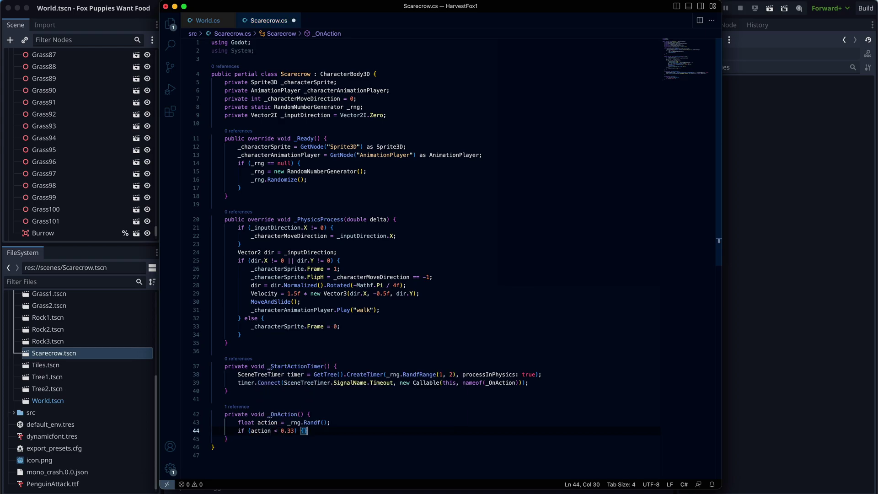
pyautogui.press('Return')
pyautogui.write('_inputDirection = Vector2I.Zero;')
pyautogui.press('Down')
pyautogui.write('else {')
pyautogui.press('Return')
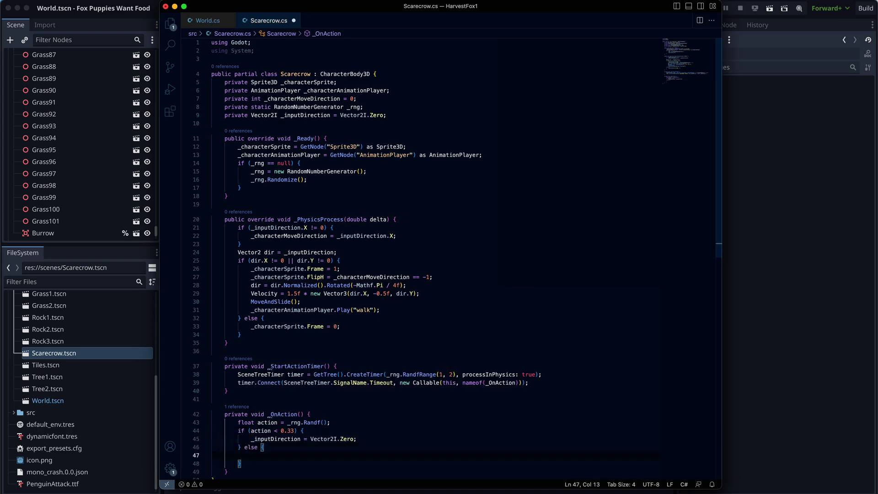
pyautogui.write('Vector2I[] direction = {Vector2I.Left, Vector2I.Right, ')
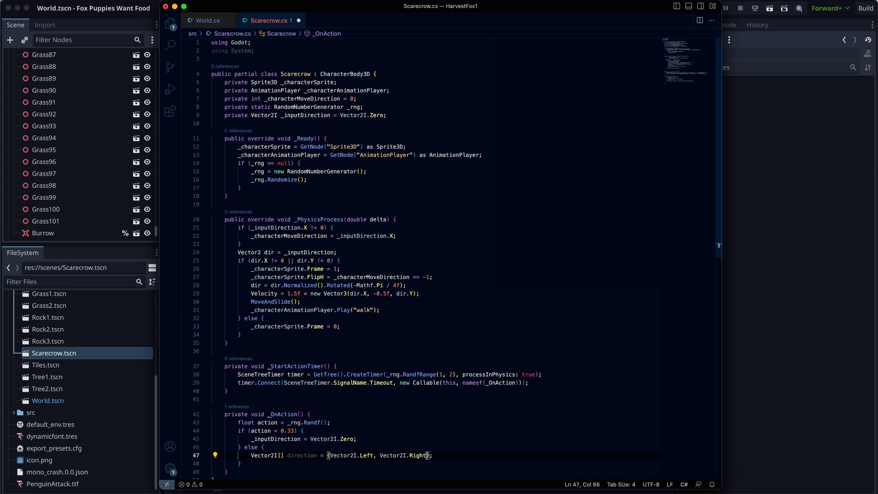
pyautogui.write('Vector2I.Up, _inputDirection = directions[_rng.')
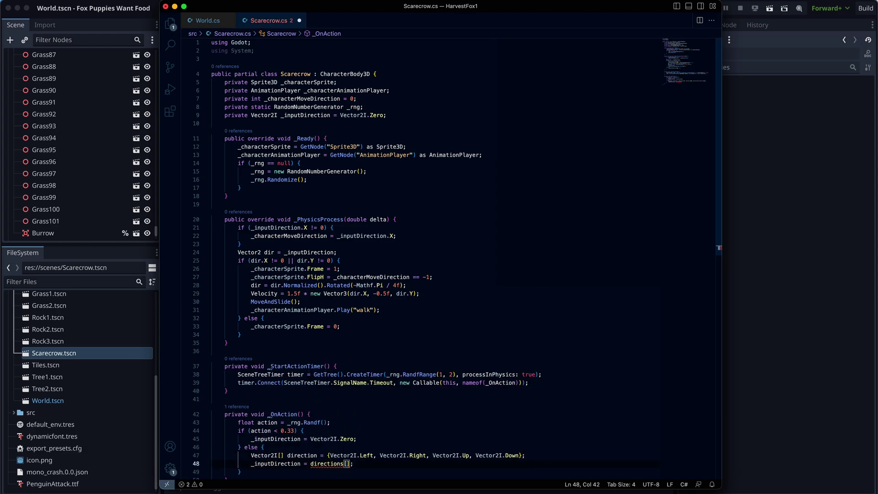
pyautogui.write('RandiRange(0, 3')
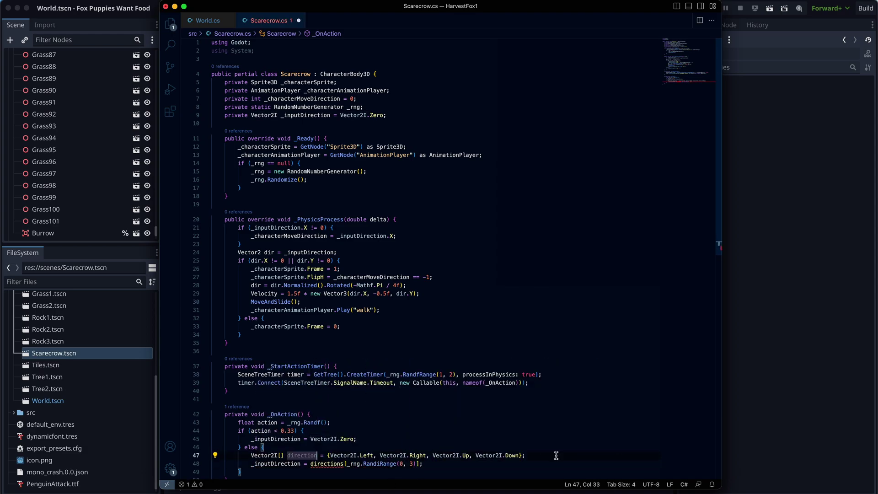
pyautogui.press('Down')
pyautogui.press('End')
pyautogui.press('Return')
pyautogui.write('_StartActionTimer();')
pyautogui.moveTo(238, 389); pyautogui.dragTo(309, 389)
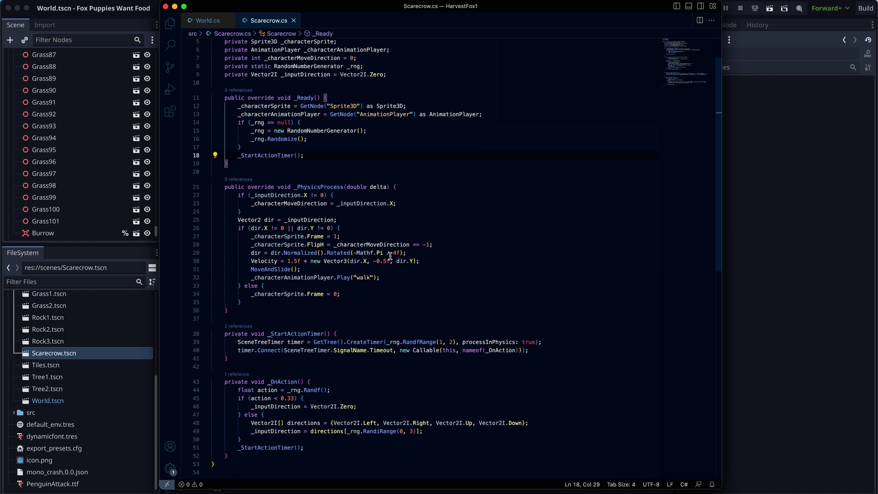
pyautogui.press('Right')
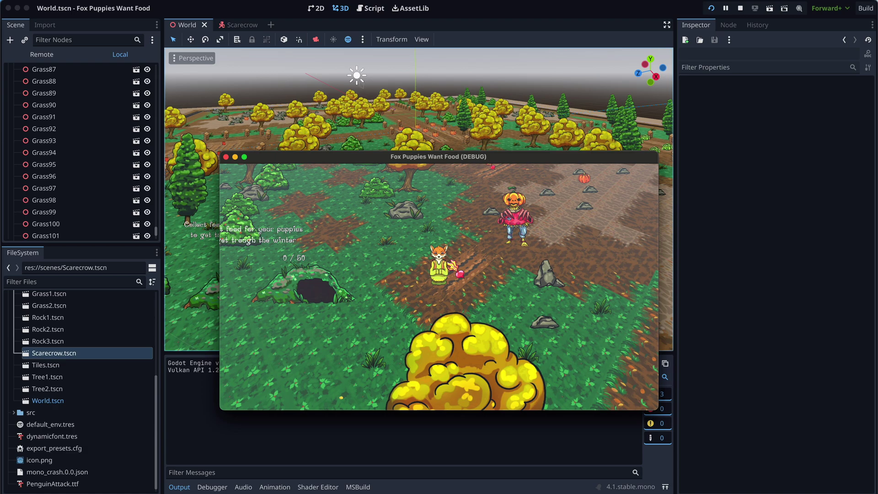
# Step: Walk the fox to watch the scarecrow wander, then duplicate the Scarecrow and move the copy
pyautogui.press('Right')
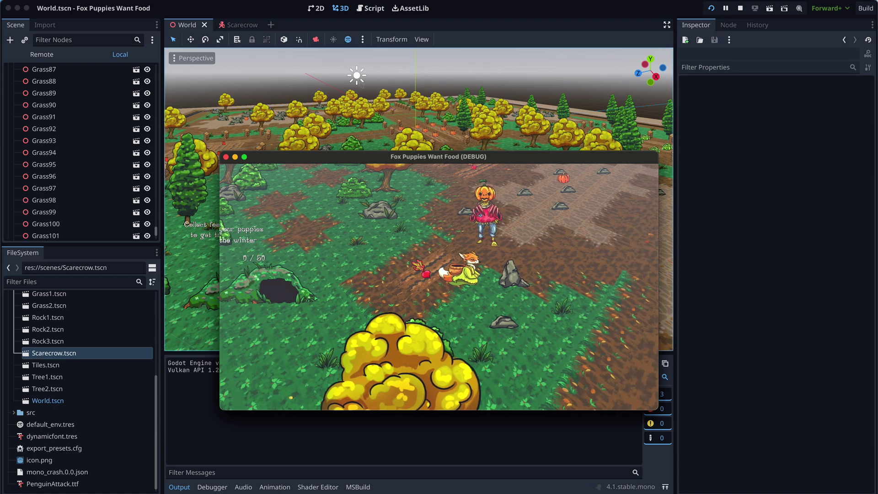
pyautogui.press('Up')
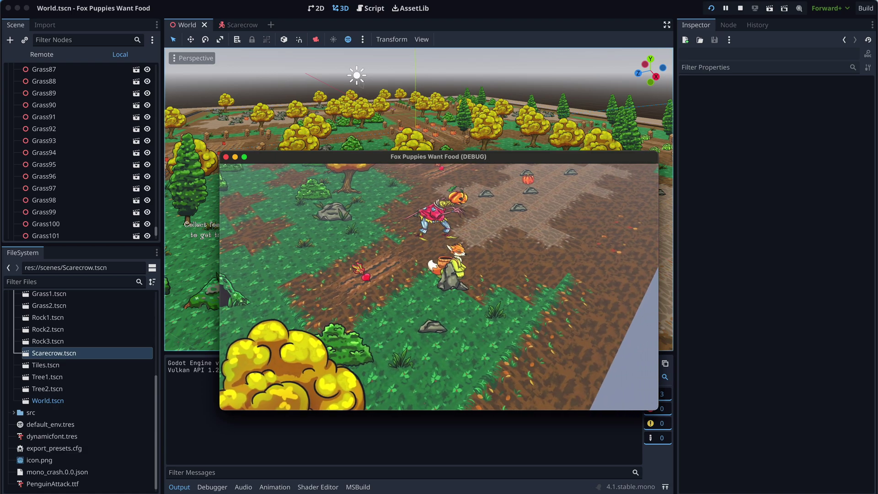
pyautogui.press('Left')
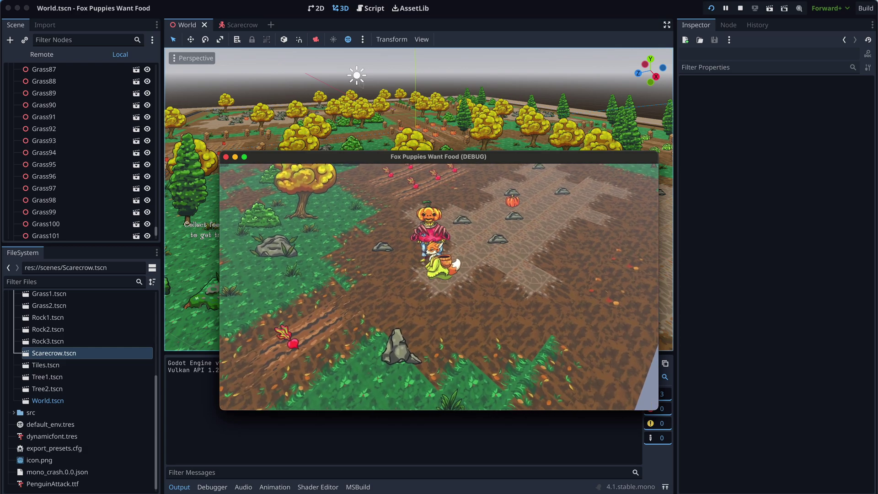
pyautogui.press('Escape')
pyautogui.scroll(-5, 418, 261)
pyautogui.moveTo(54, 352); pyautogui.dragTo(477, 315)
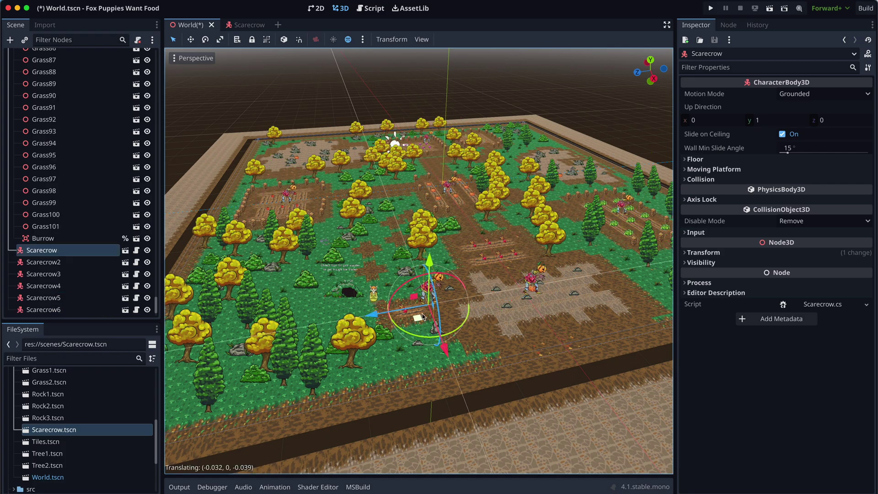
# Step: Select the second scarecrow, view the farm from above, then save and launch the game
pyautogui.click(532, 282)
pyautogui.moveTo(532, 281); pyautogui.dragTo(460, 148, button='middle')
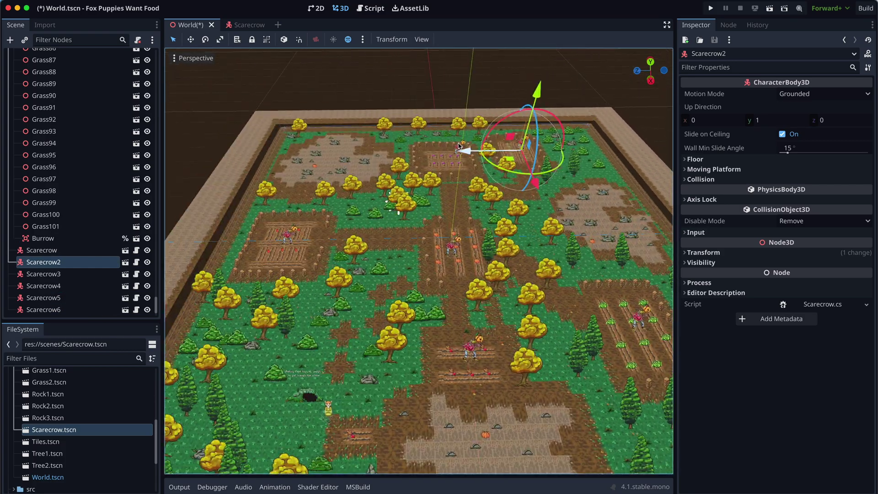
pyautogui.press('super+b')
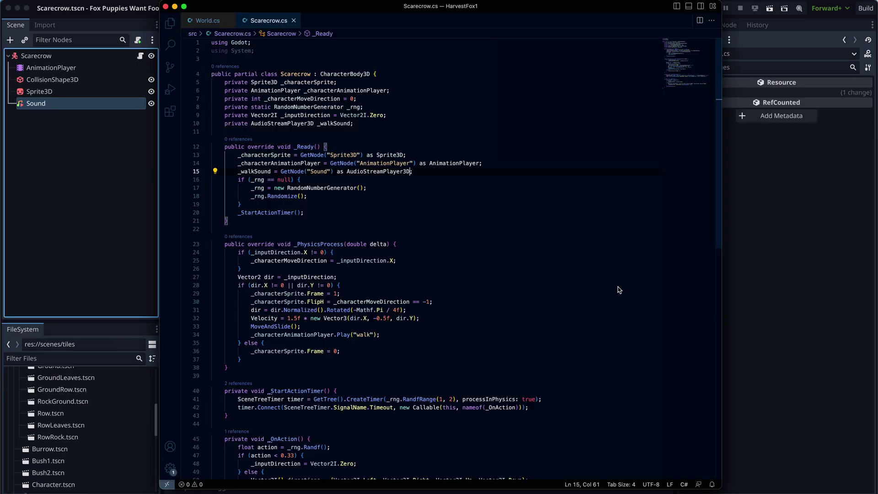
pyautogui.scroll(-4, 618, 290)
# Step: Play the scarecrow's walk sound in the walking branch when it isn't already playing
pyautogui.click(381, 228)
pyautogui.press('Return')
pyautogui.write('if (!_walkSound.Playing) {')
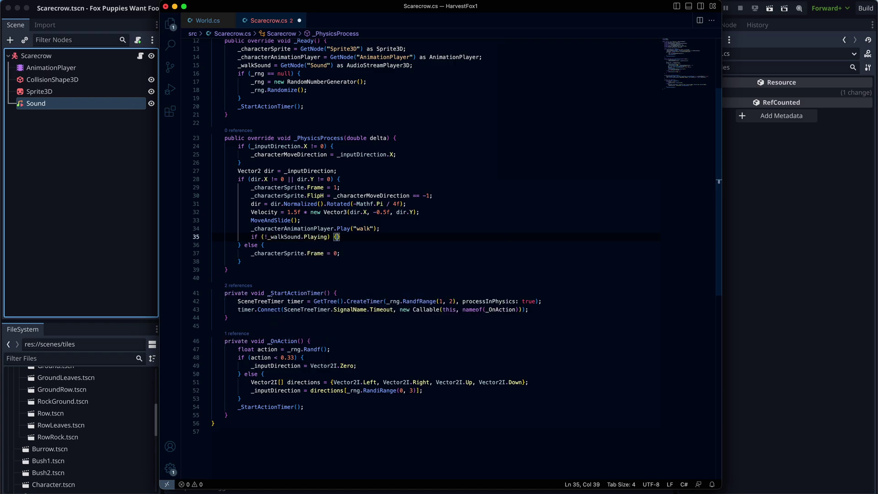
pyautogui.press('Return')
pyautogui.write('_walkSound.Pl')
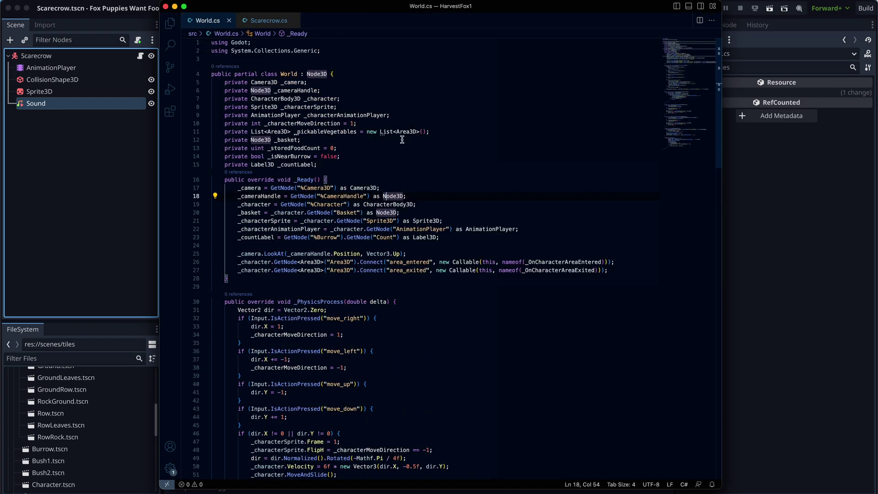
pyautogui.scroll(-15, 518, 372)
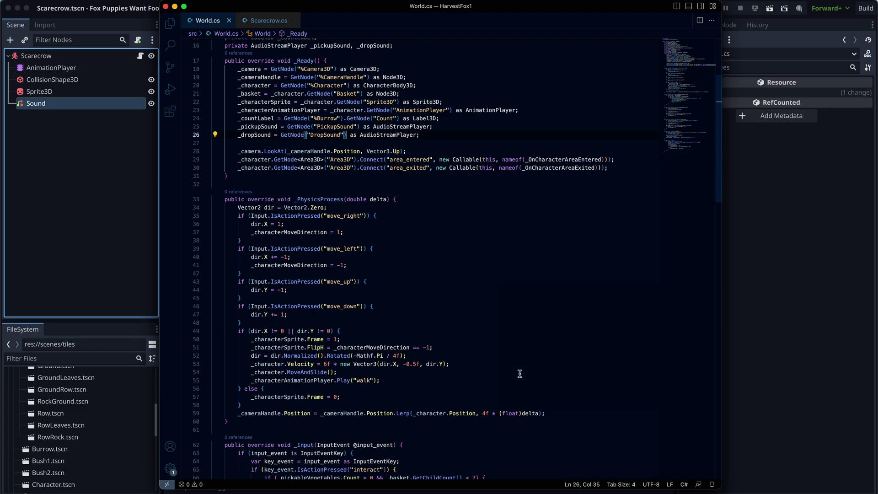
# Step: Call _pickupSound.Play() and _dropSound.Play() after pickup and drop in World.cs, then save
pyautogui.click(415, 224)
pyautogui.press('Return')
pyautogui.write('_pickupSound.Play();')
pyautogui.press('Down')
pyautogui.press('Down')
pyautogui.press('End')
pyautogui.press('Return')
pyautogui.write('_drop')
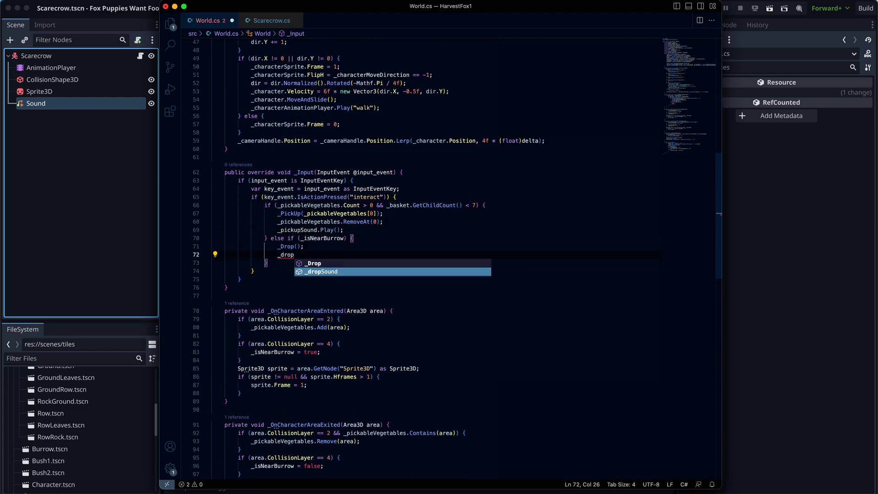
pyautogui.write('Sound.Play();')
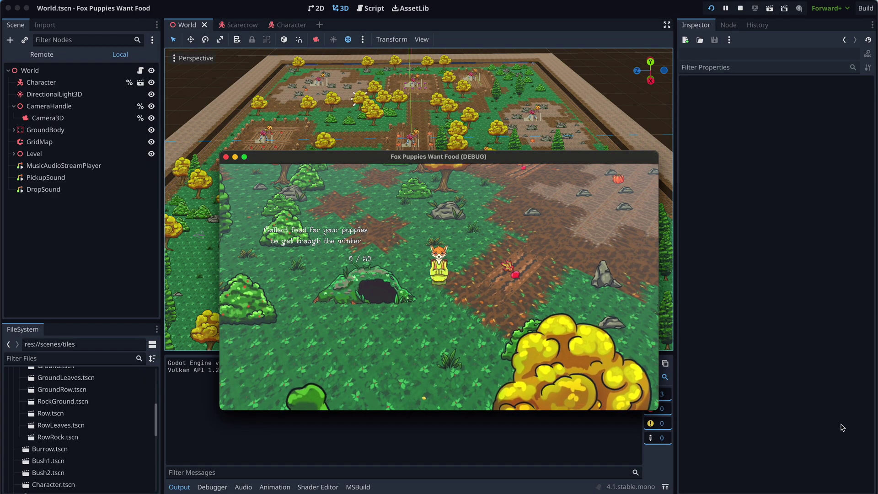
# Step: Walk the fox to the radish and beets, collect them, and deliver them to the burrow
pyautogui.press('Right')
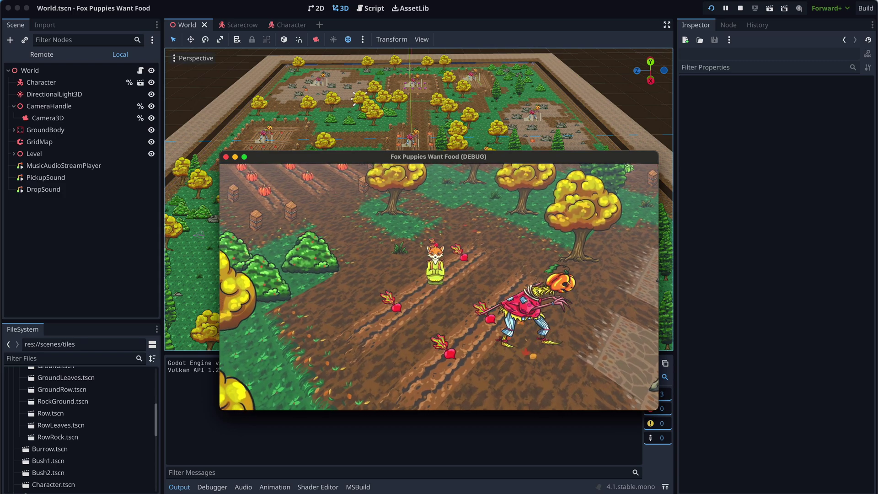
pyautogui.press('Down')
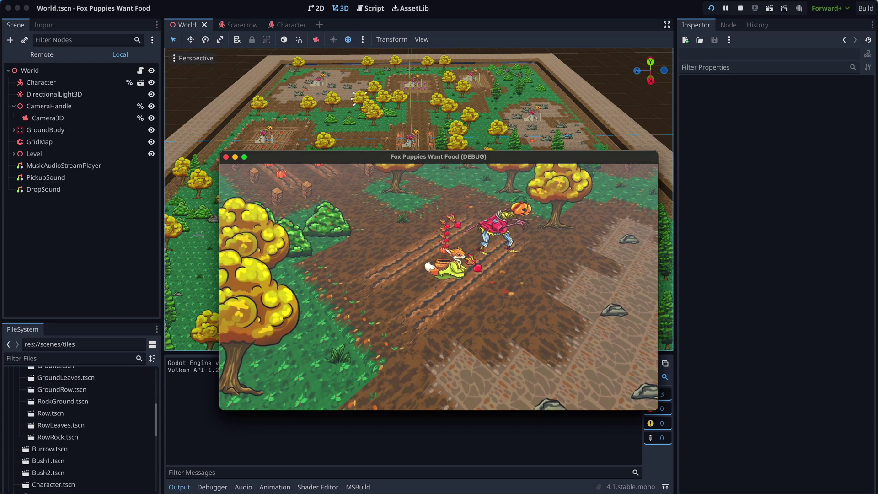
pyautogui.press('Down')
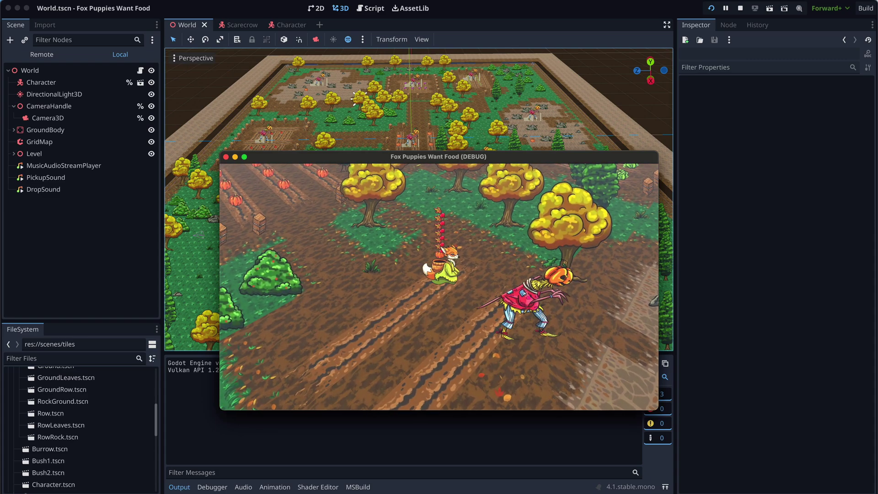
pyautogui.press('Down')
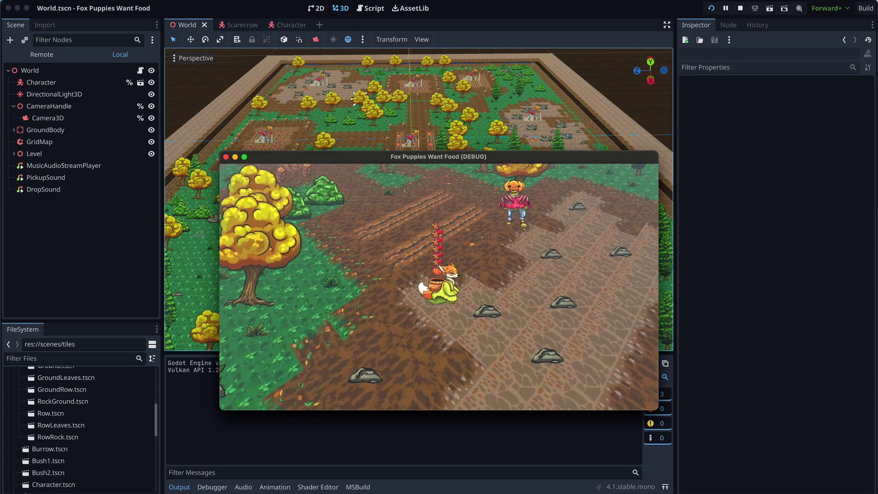
pyautogui.press('Down')
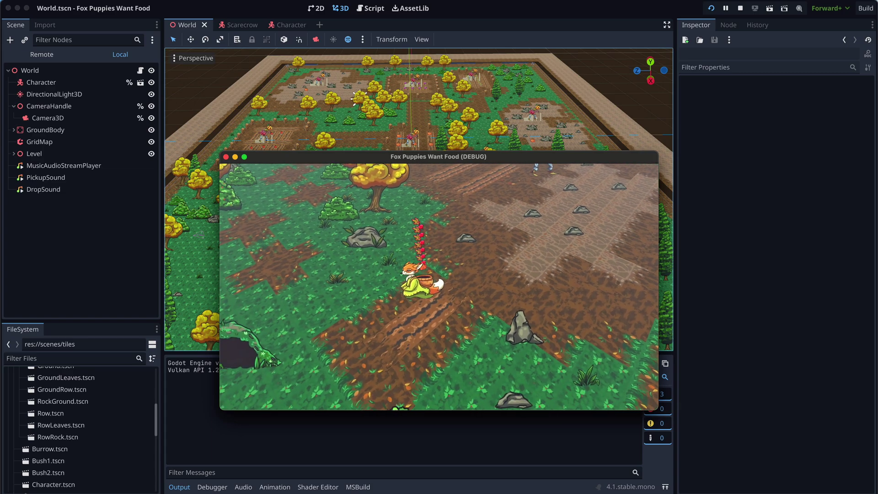
pyautogui.press('Left')
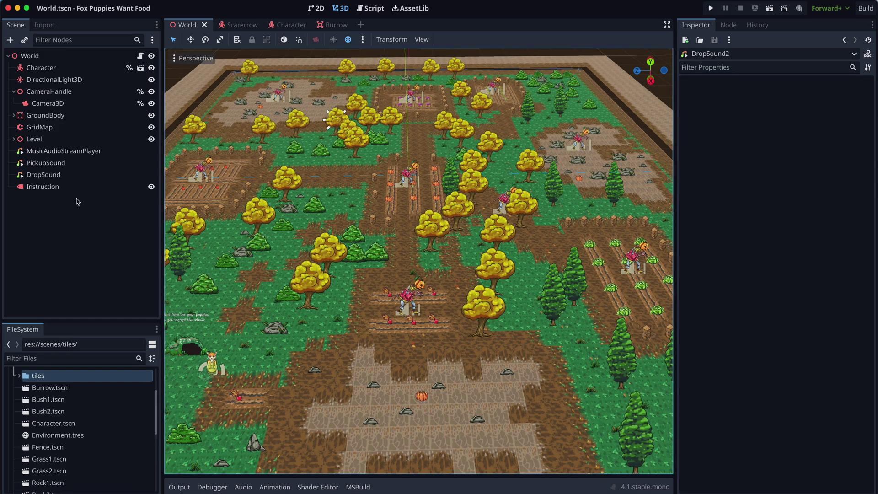
# Step: Frame the Instruction label in the viewport and run the game
pyautogui.click(43, 187)
pyautogui.press('f')
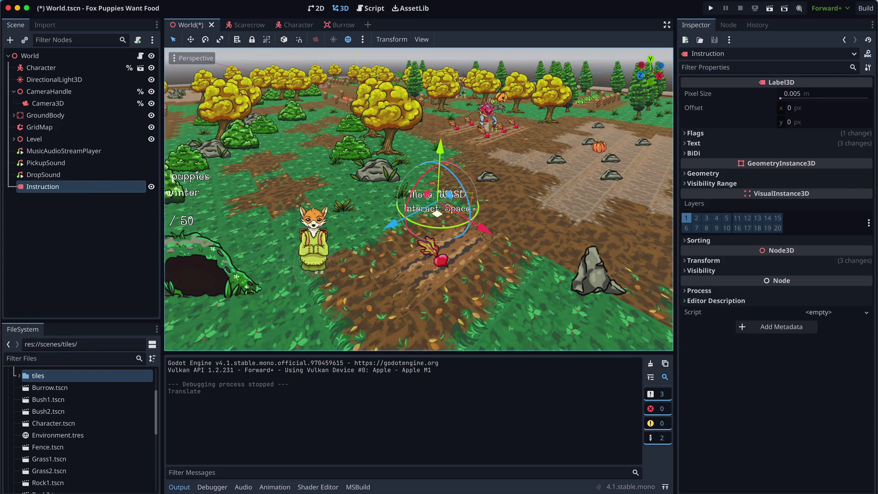
pyautogui.press('F5')
# Step: Move with WASD, pick up a beet with Space, and drop it in the burrow
pyautogui.press('d')
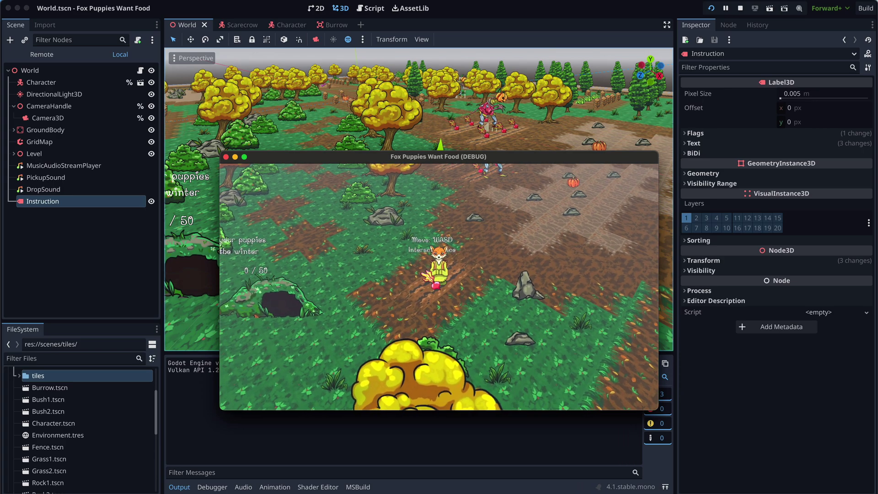
pyautogui.press('a')
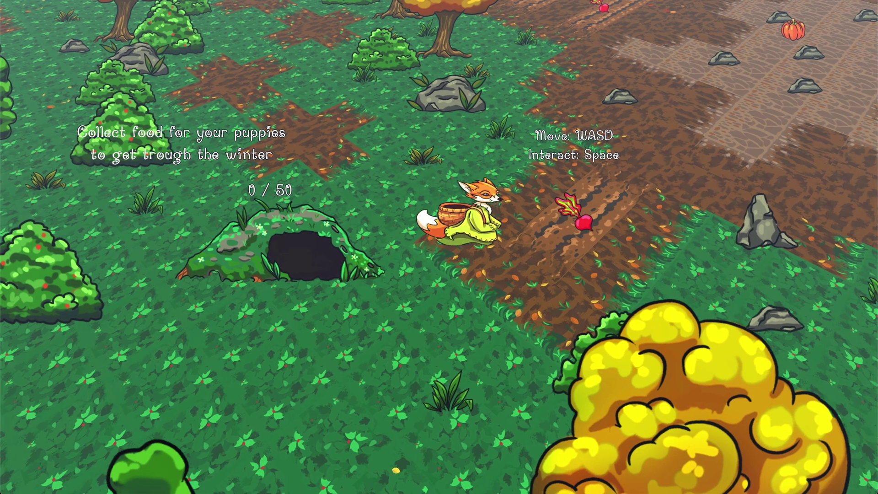
pyautogui.press('d')
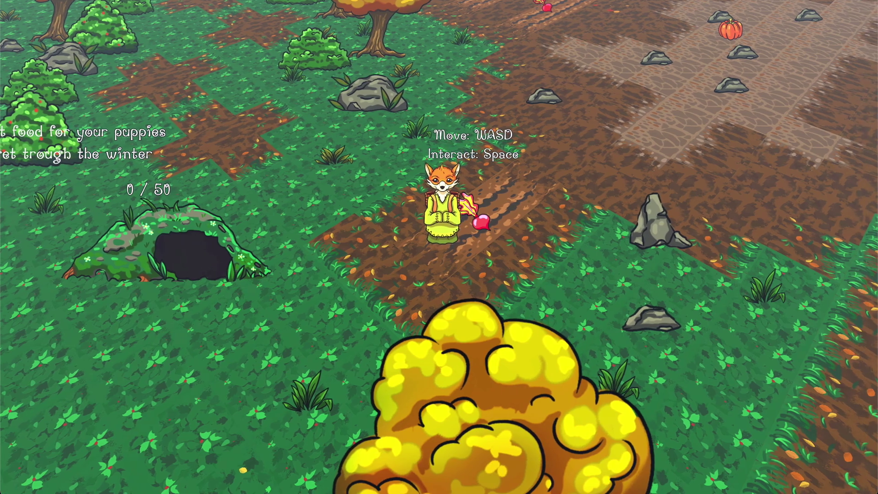
pyautogui.press('space')
pyautogui.press('a')
pyautogui.press('a')
pyautogui.press('space')
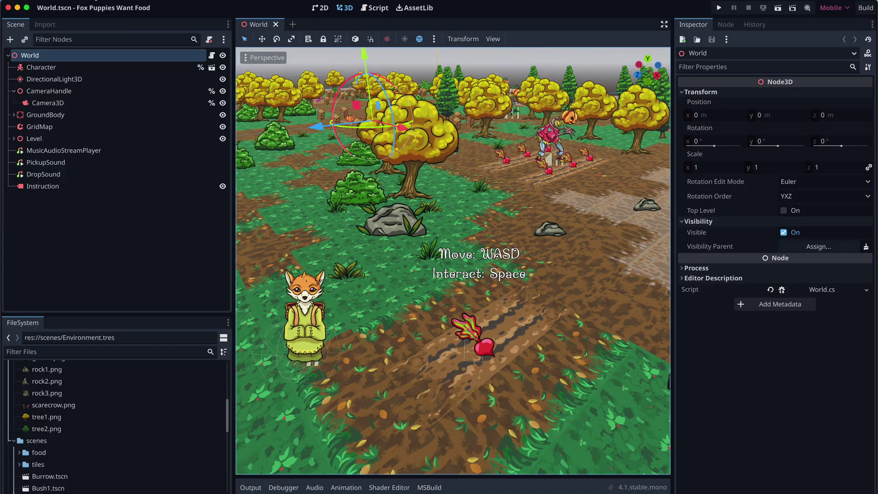
# Step: Add a Web export preset through Project > Export
pyautogui.click(124, 2)
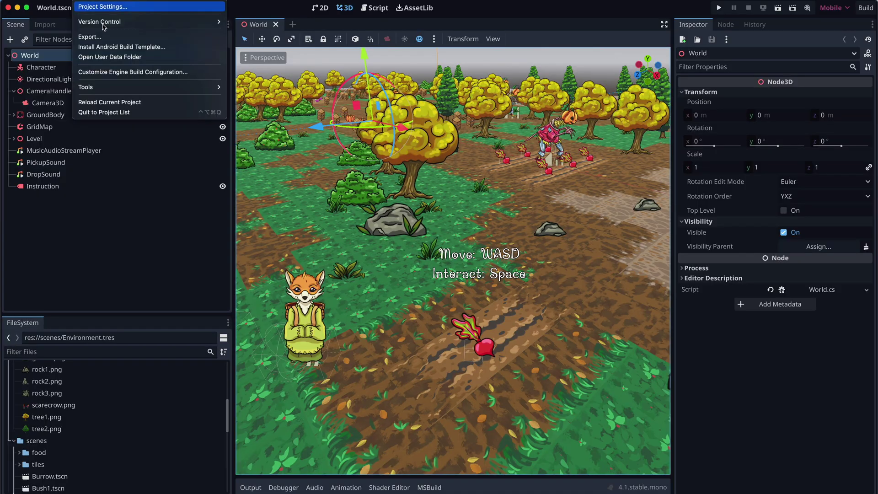
pyautogui.click(110, 34)
pyautogui.click(425, 85)
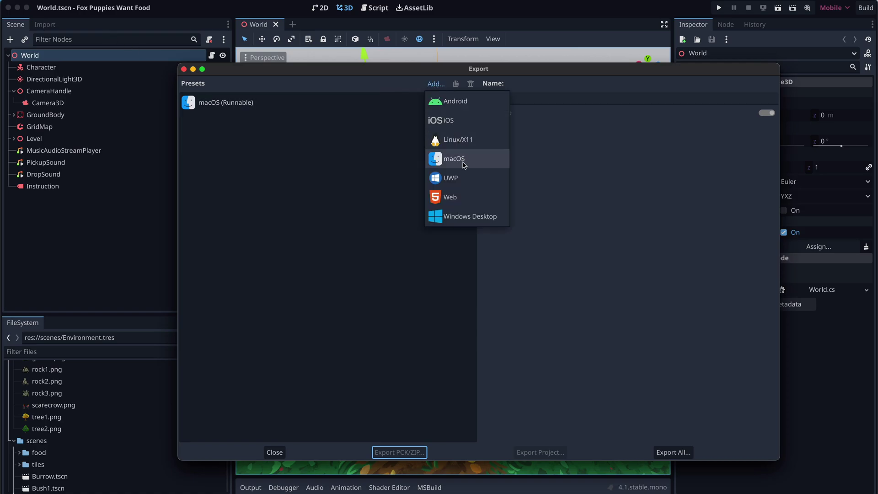
pyautogui.click(458, 194)
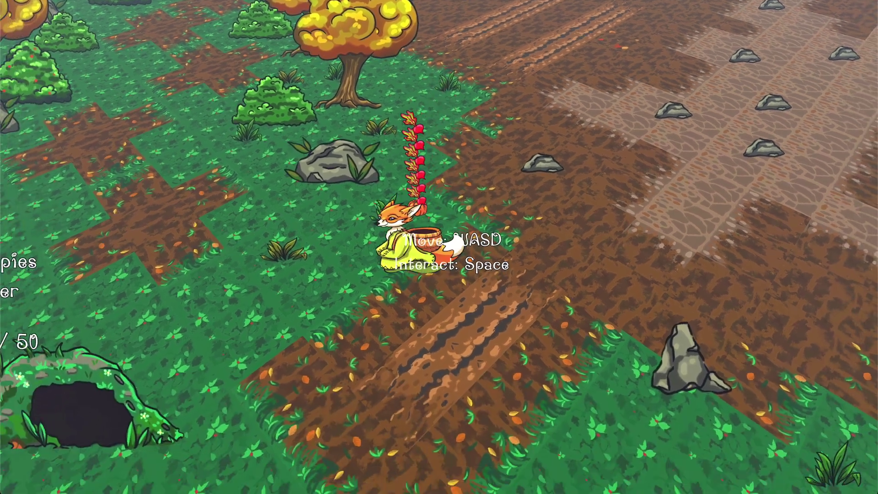
# Step: Store the fox's food stack in the burrow, then open the Fox Puppies game page
pyautogui.press('a')
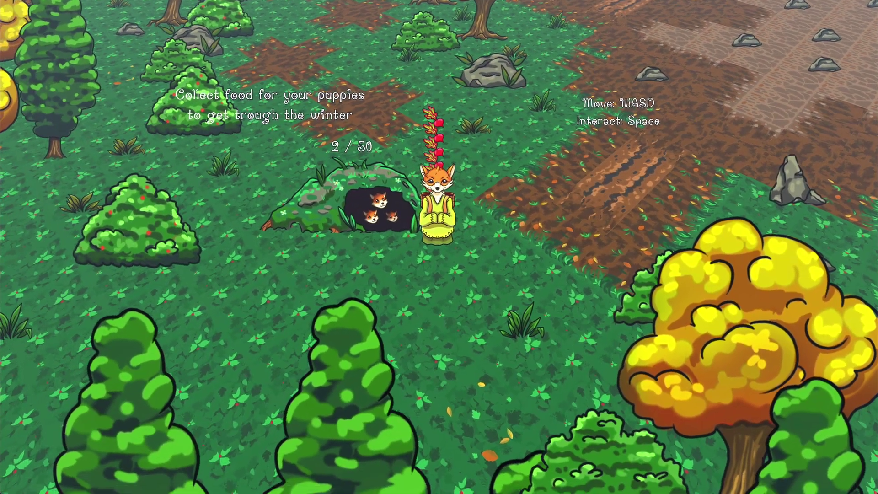
pyautogui.press('space')
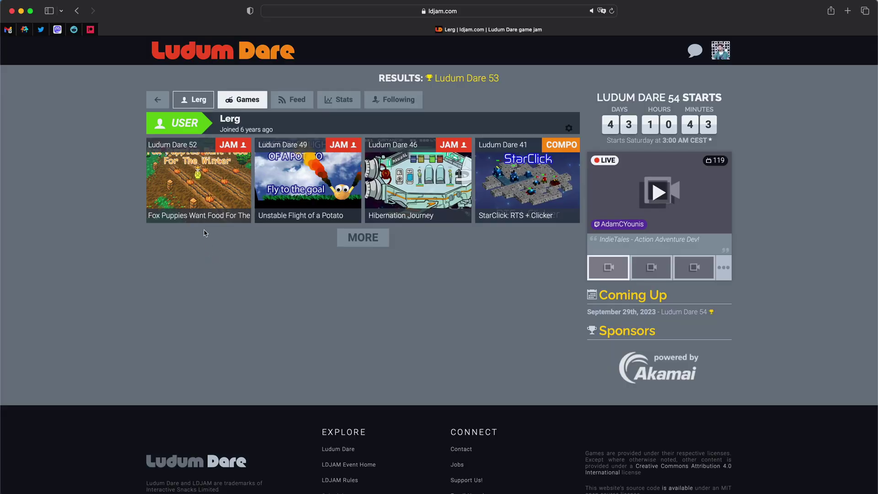
pyautogui.click(196, 180)
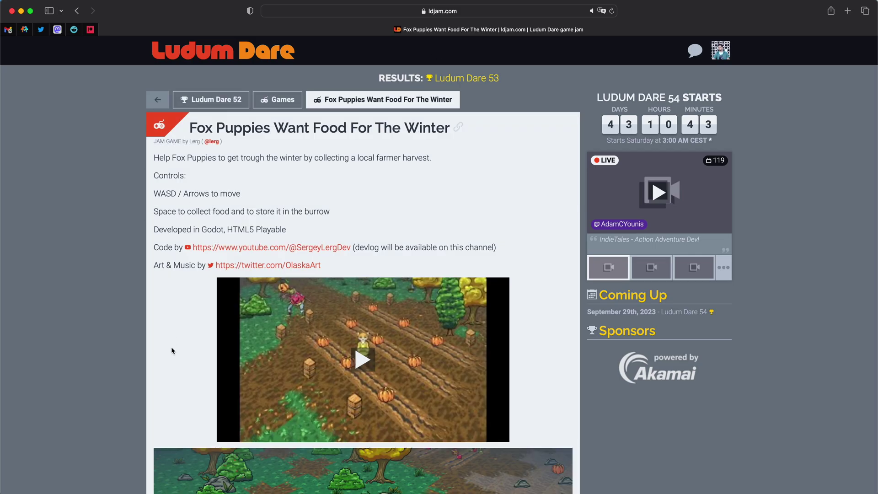
pyautogui.scroll(-5, 171, 351)
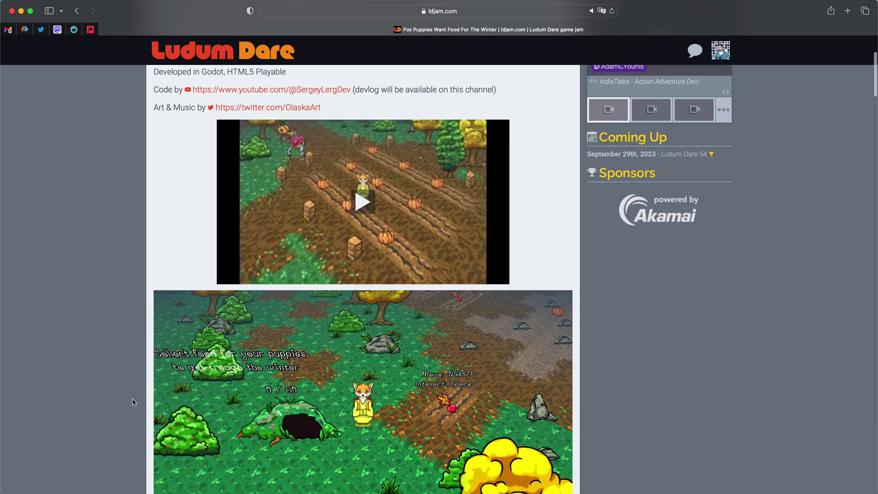
pyautogui.scroll(-2, 133, 401)
pyautogui.scroll(-2, 134, 401)
pyautogui.scroll(-3, 133, 402)
pyautogui.scroll(-4, 133, 403)
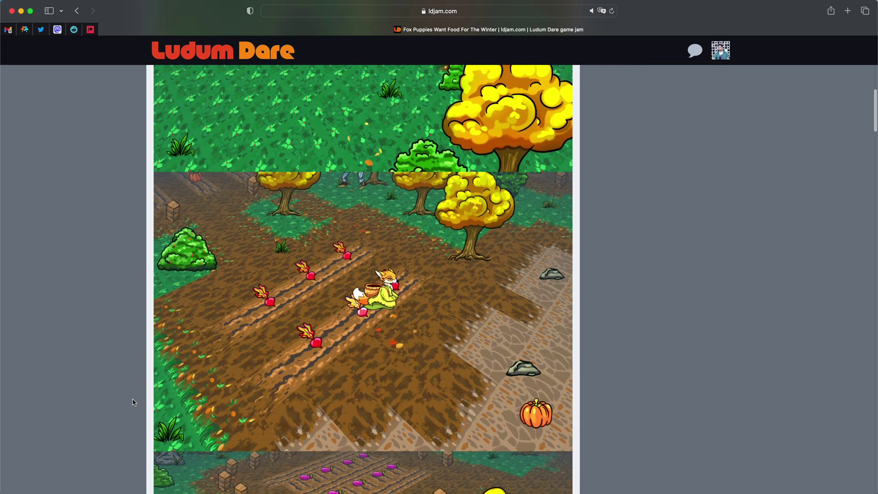
pyautogui.scroll(-8, 133, 402)
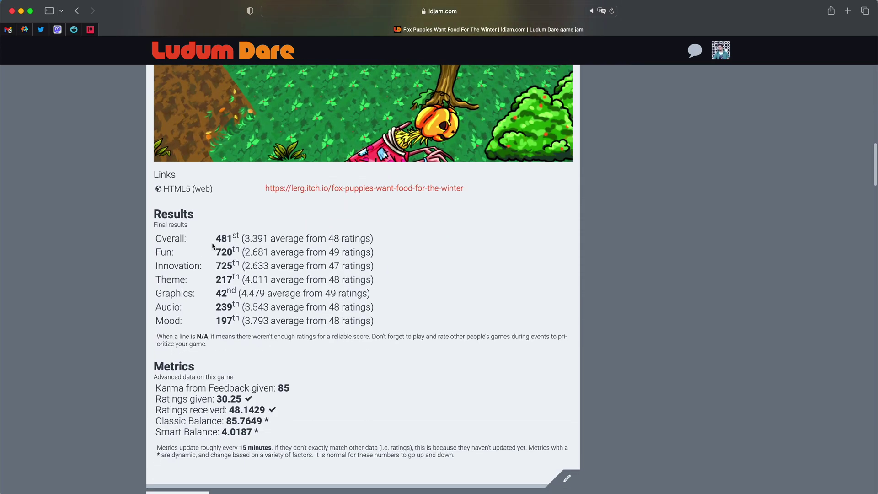
# Step: Highlight the Overall, Theme, Audio, Mood and Graphics (42nd) ranking rows
pyautogui.moveTo(156, 240); pyautogui.dragTo(373, 239)
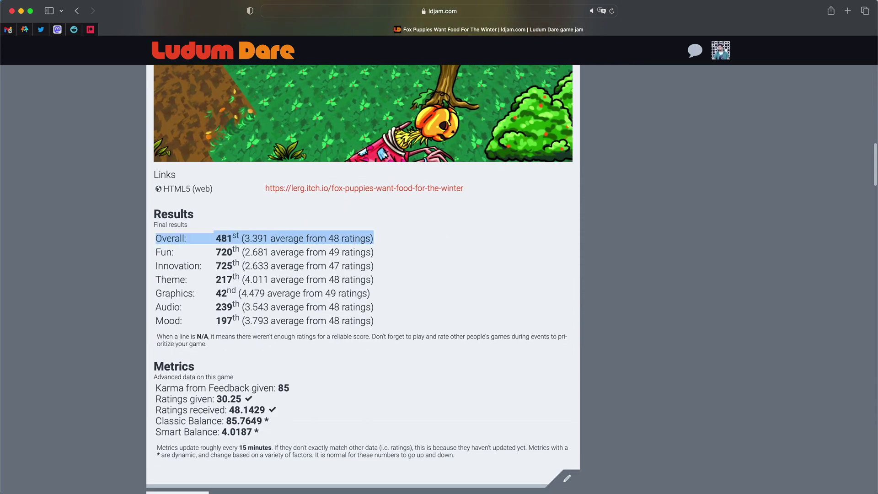
pyautogui.scroll(-1, 376, 244)
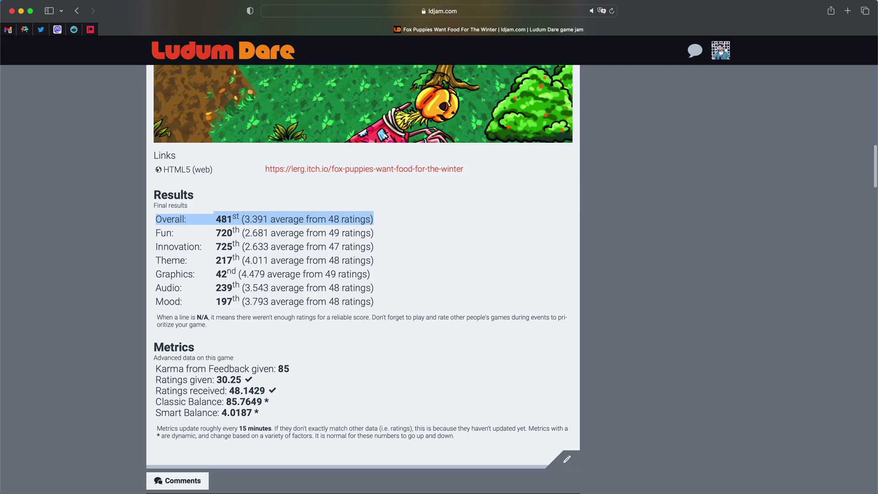
pyautogui.moveTo(156, 260); pyautogui.dragTo(242, 260)
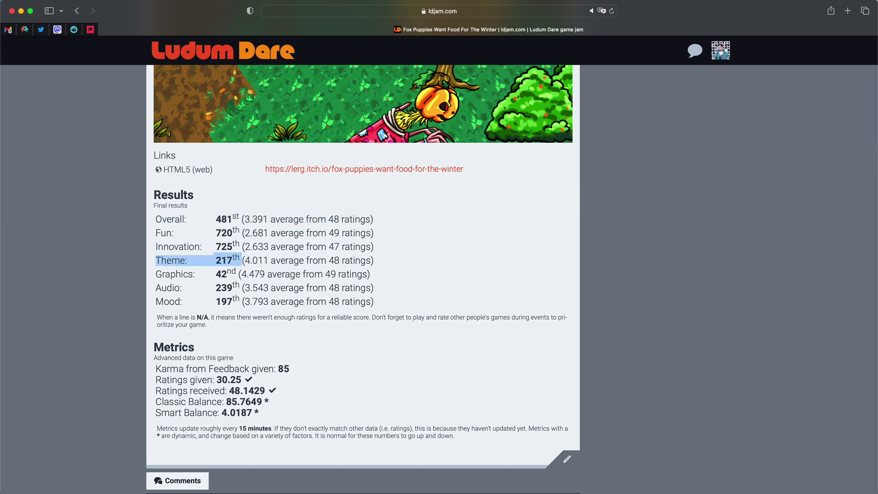
pyautogui.moveTo(156, 287); pyautogui.dragTo(374, 300)
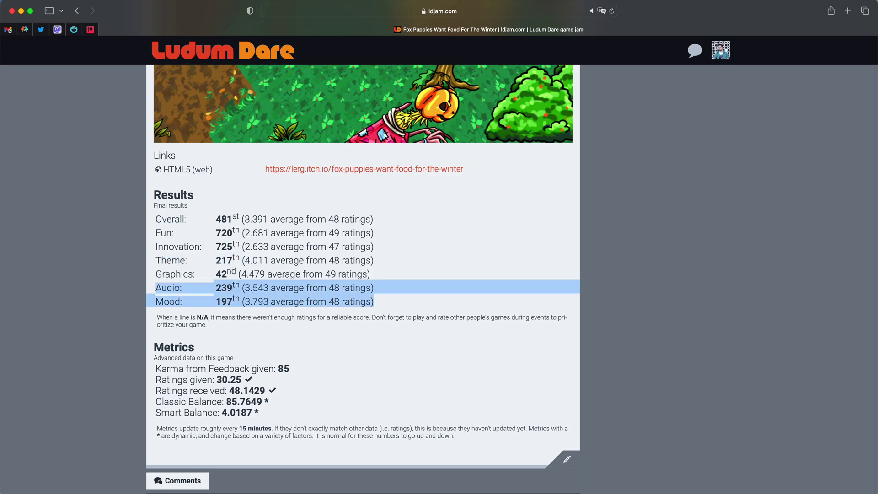
pyautogui.click(393, 304)
pyautogui.scroll(-1, 393, 304)
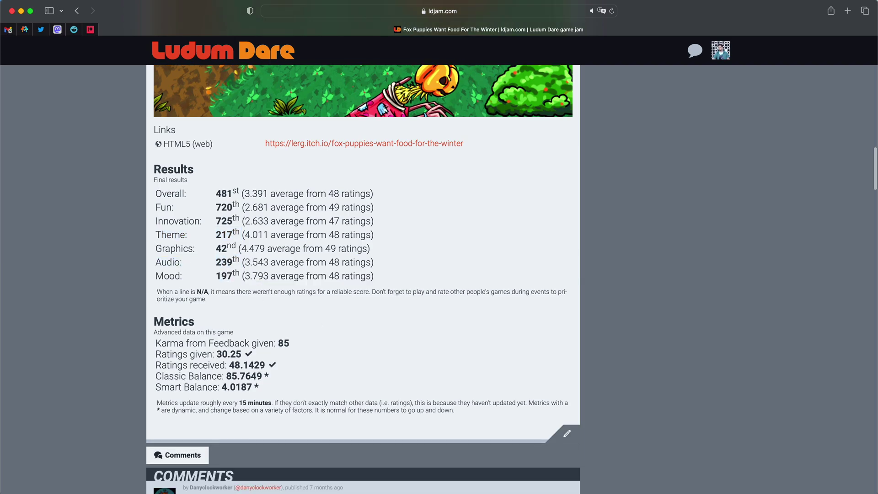
pyautogui.moveTo(155, 249); pyautogui.dragTo(371, 248)
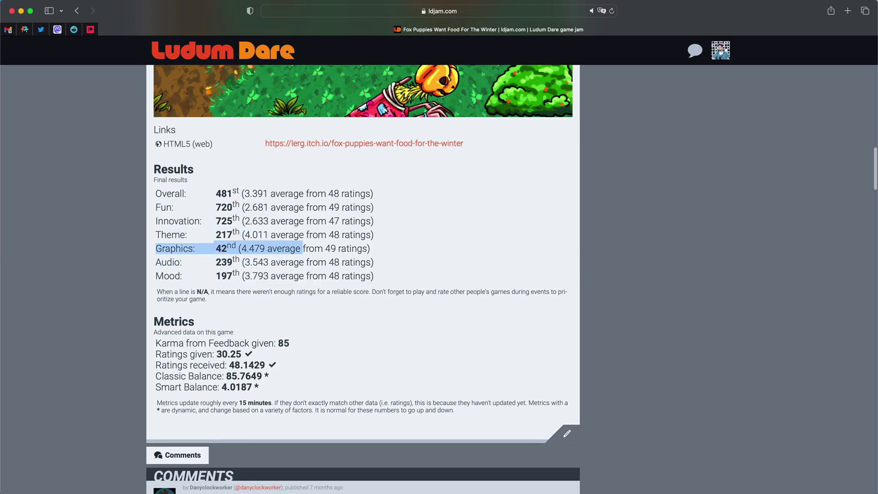
# Step: Highlight comments while reading, including the scarecrow-fleeing remark and the relaxing gameplay and music praise
pyautogui.click(368, 324)
pyautogui.scroll(-4, 410, 342)
pyautogui.scroll(-5, 409, 342)
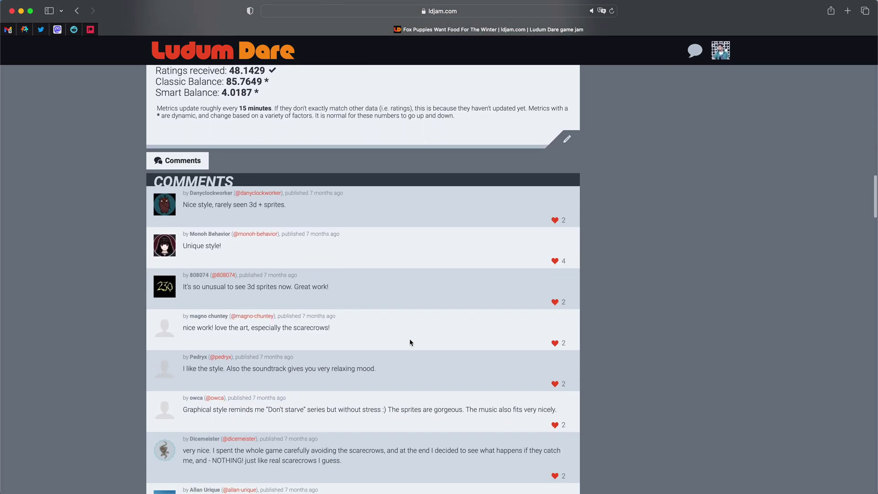
pyautogui.scroll(-1, 409, 342)
pyautogui.scroll(-2, 462, 356)
pyautogui.scroll(-3, 389, 236)
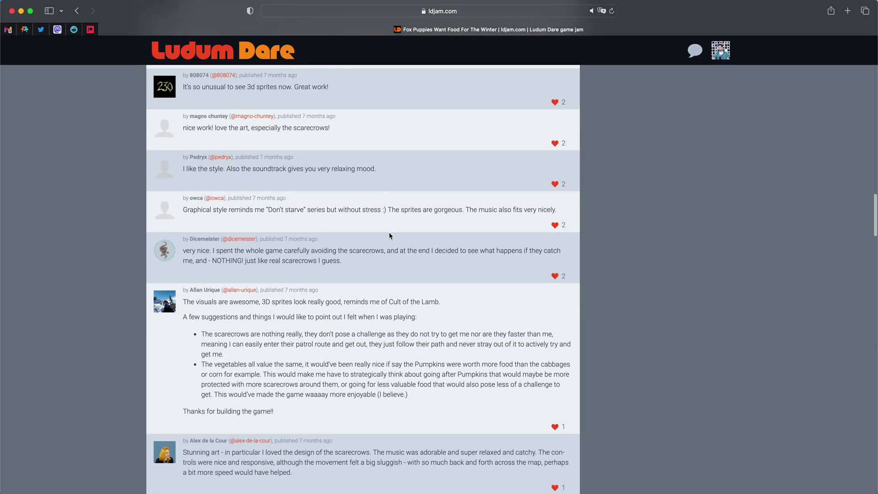
pyautogui.moveTo(183, 198); pyautogui.dragTo(557, 198)
pyautogui.click(423, 208)
pyautogui.scroll(-2, 423, 209)
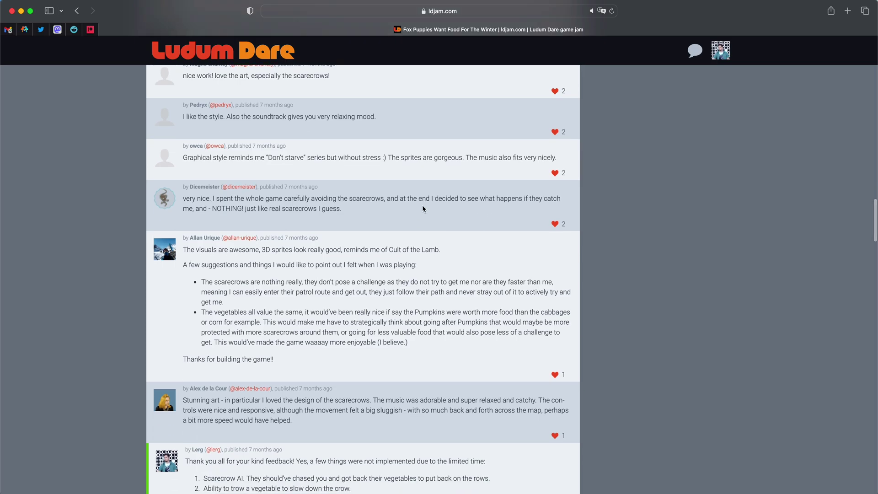
pyautogui.moveTo(227, 208); pyautogui.dragTo(342, 209)
pyautogui.click(386, 277)
pyautogui.scroll(-1, 386, 277)
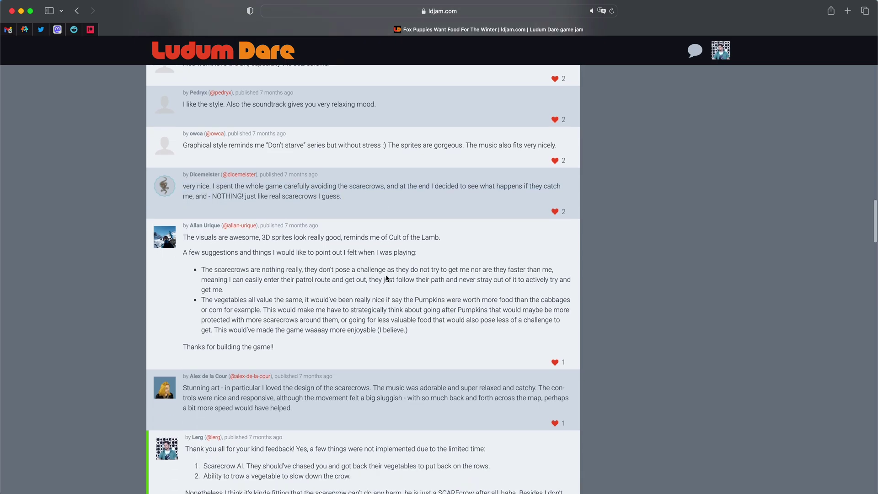
pyautogui.scroll(-2, 387, 278)
pyautogui.scroll(-1, 405, 277)
pyautogui.scroll(-1, 403, 277)
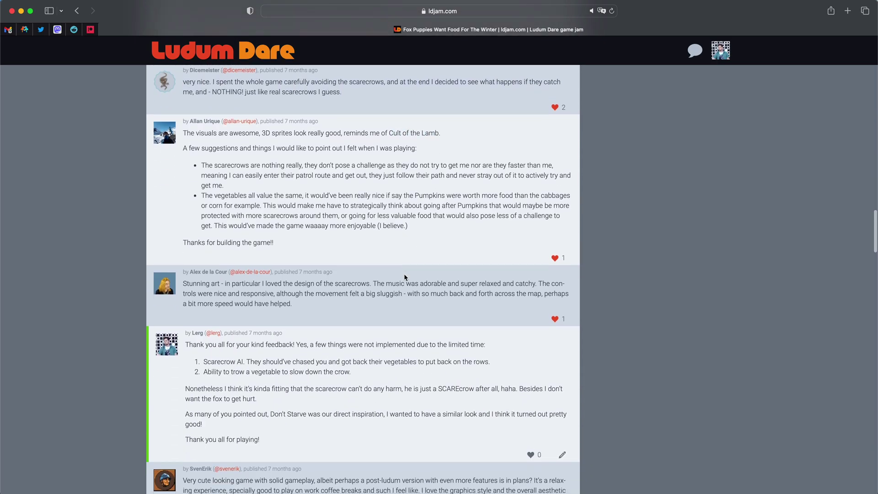
pyautogui.scroll(-1, 404, 277)
pyautogui.scroll(-3, 394, 308)
pyautogui.moveTo(182, 178); pyautogui.dragTo(373, 178)
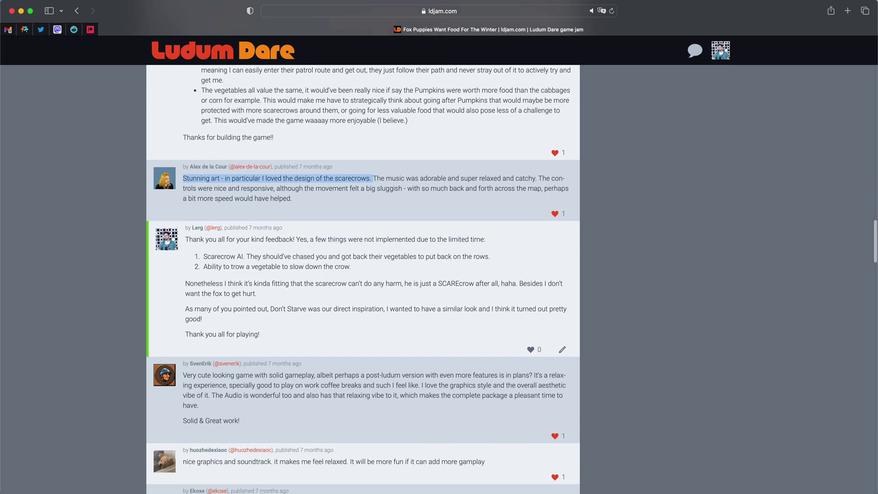
pyautogui.click(386, 196)
pyautogui.scroll(-2, 386, 197)
pyautogui.scroll(-2, 480, 261)
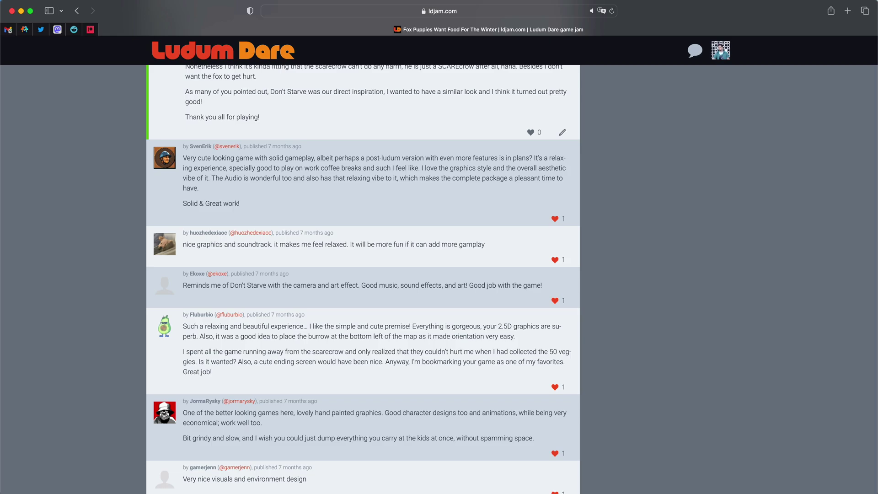
pyautogui.scroll(-1, 372, 201)
pyautogui.moveTo(533, 148); pyautogui.dragTo(226, 158)
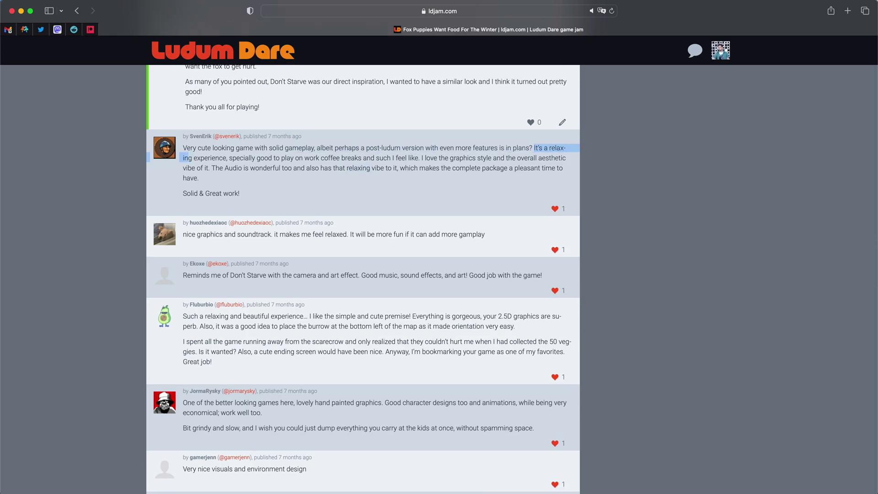
pyautogui.scroll(-1, 298, 199)
pyautogui.moveTo(275, 212); pyautogui.dragTo(368, 213)
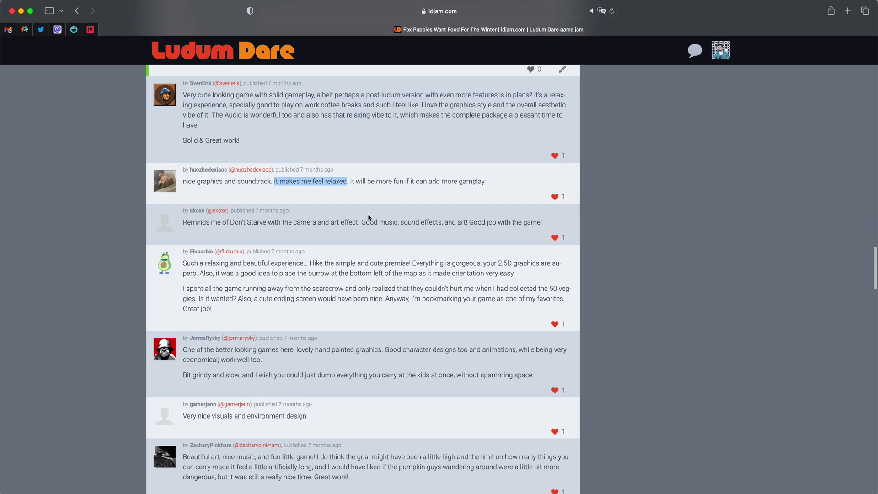
pyautogui.scroll(-1, 367, 214)
pyautogui.moveTo(228, 205); pyautogui.dragTo(281, 205)
pyautogui.scroll(-1, 288, 216)
pyautogui.moveTo(183, 188); pyautogui.dragTo(309, 188)
pyautogui.scroll(-1, 344, 227)
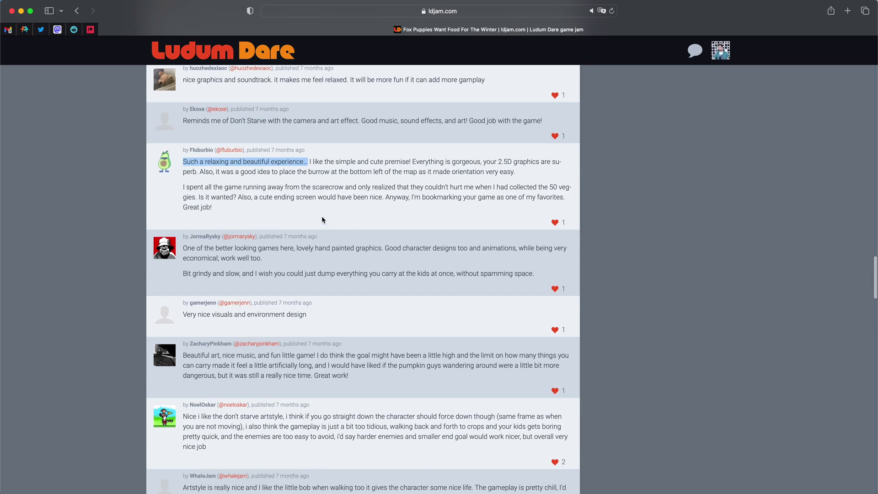
pyautogui.moveTo(183, 166); pyautogui.dragTo(480, 166)
pyautogui.scroll(-1, 402, 191)
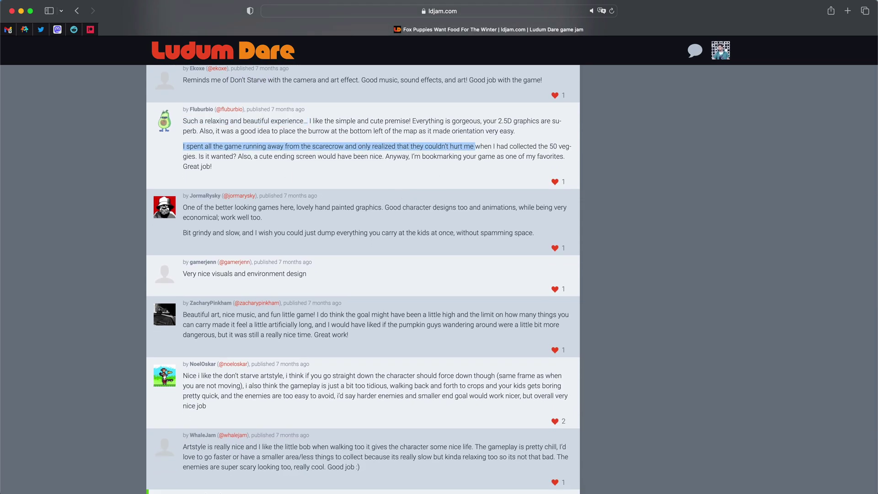
pyautogui.moveTo(410, 157); pyautogui.dragTo(419, 175)
pyautogui.scroll(-3, 418, 175)
pyautogui.scroll(-1, 406, 191)
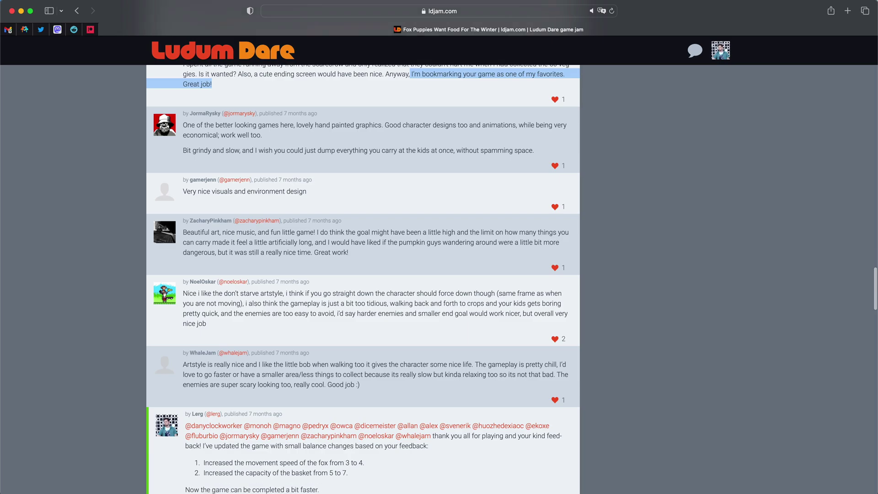
pyautogui.scroll(-1, 348, 155)
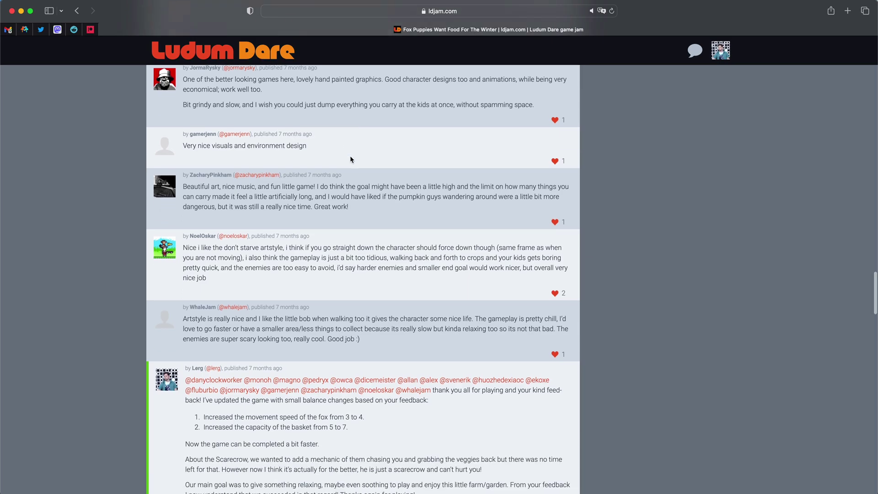
pyautogui.scroll(-3, 349, 156)
pyautogui.scroll(-2, 252, 176)
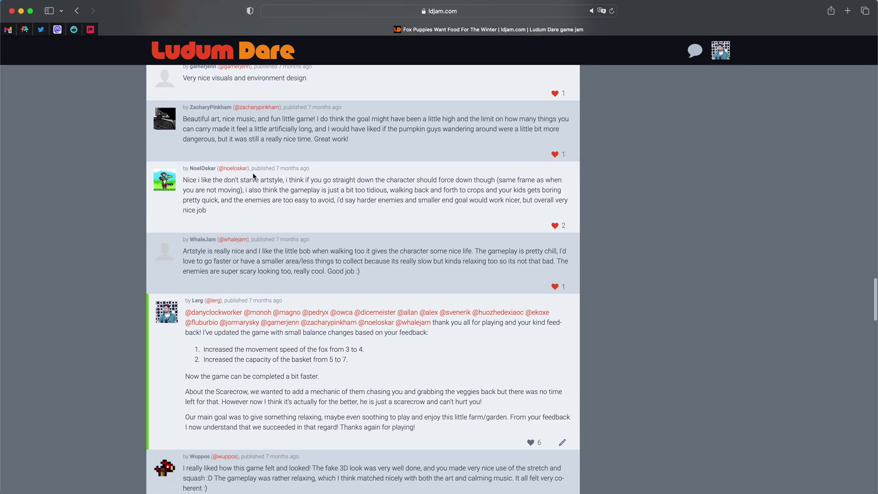
pyautogui.moveTo(224, 165); pyautogui.dragTo(259, 165)
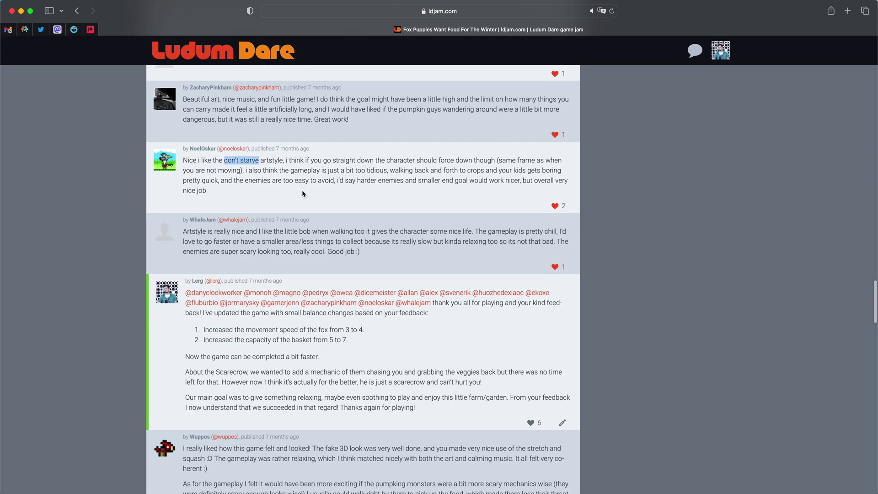
pyautogui.scroll(-2, 302, 190)
pyautogui.scroll(-2, 302, 190)
pyautogui.moveTo(475, 159); pyautogui.dragTo(552, 159)
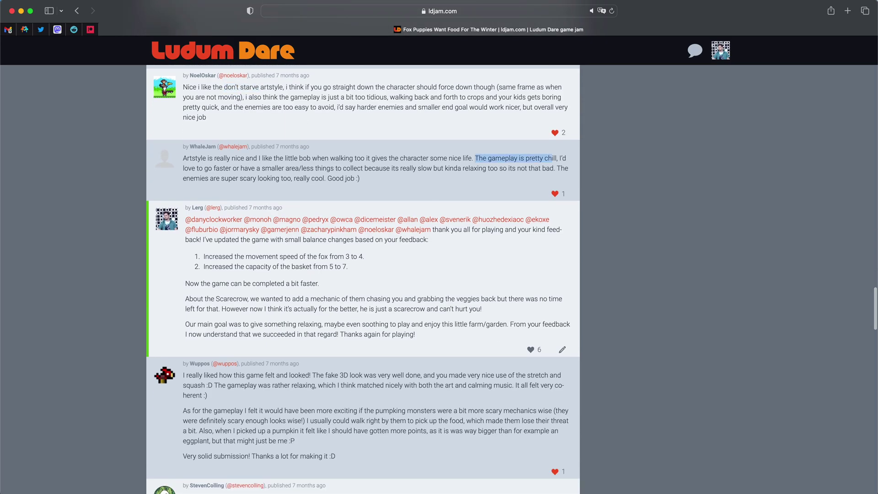
pyautogui.moveTo(444, 168); pyautogui.dragTo(487, 168)
pyautogui.scroll(-2, 410, 180)
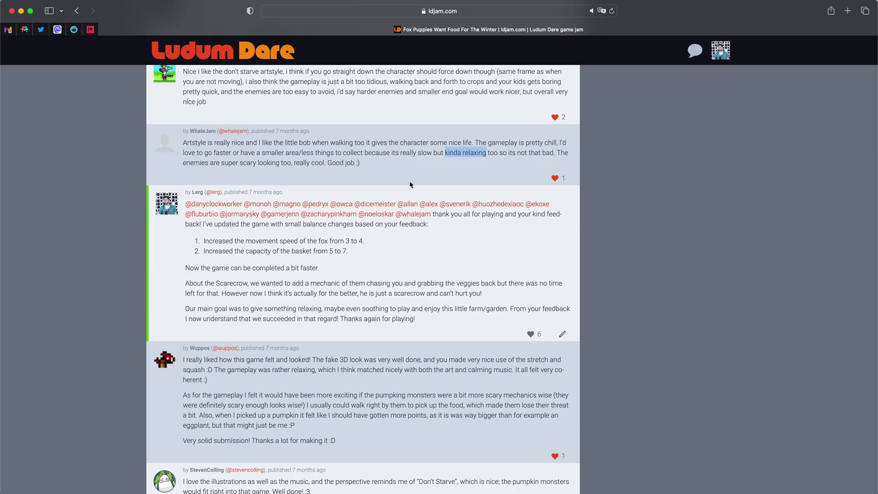
pyautogui.scroll(-4, 412, 228)
pyautogui.scroll(-2, 411, 274)
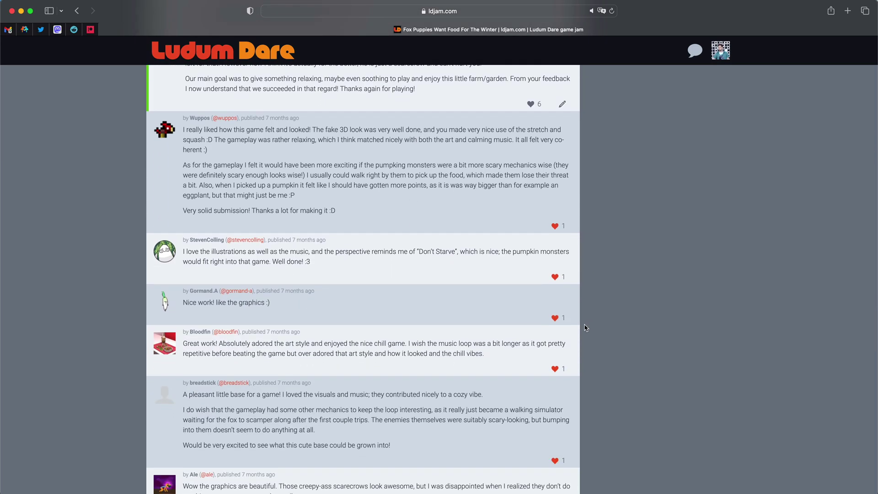
pyautogui.moveTo(214, 139); pyautogui.dragTo(510, 148)
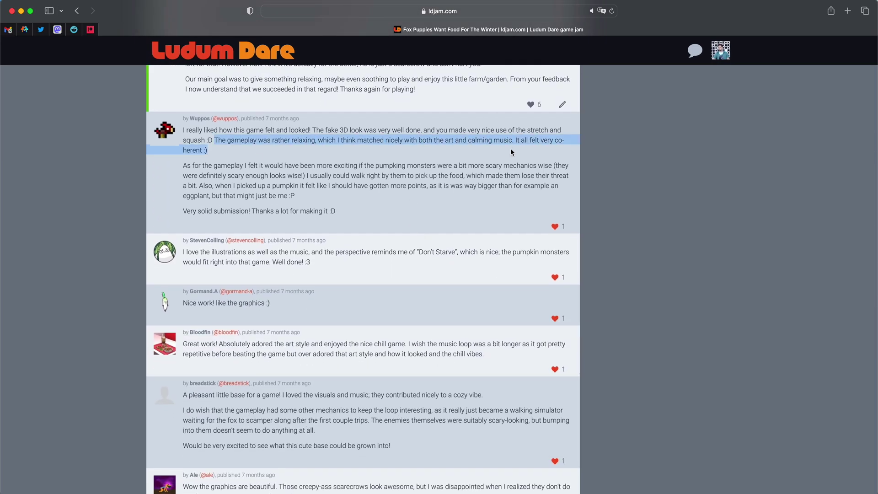
pyautogui.scroll(-1, 468, 291)
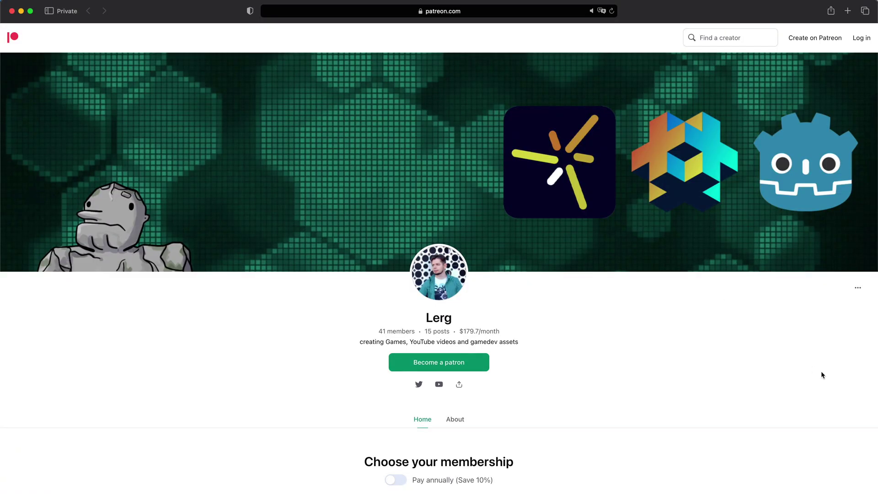
pyautogui.scroll(-1, 821, 374)
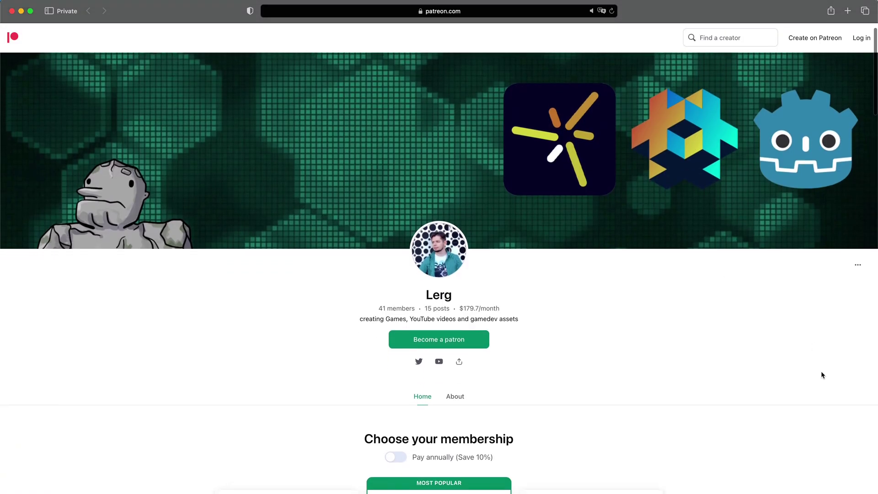
pyautogui.scroll(-3, 822, 375)
pyautogui.scroll(-2, 821, 374)
pyautogui.scroll(-2, 821, 375)
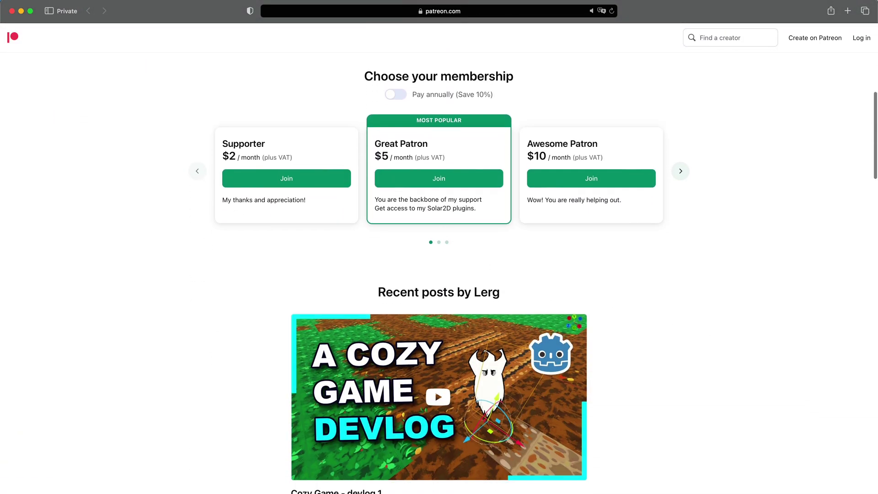
pyautogui.moveTo(374, 140); pyautogui.dragTo(560, 239)
# Step: Clear the Great Patron tier selection and select the asset pack artist's name
pyautogui.click(560, 239)
pyautogui.scroll(-1, 657, 315)
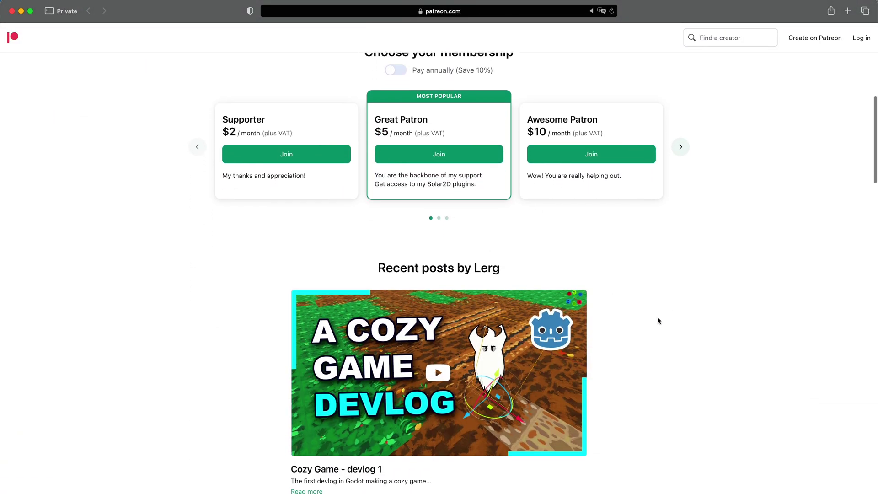
pyautogui.scroll(-1, 658, 320)
pyautogui.scroll(-1, 657, 320)
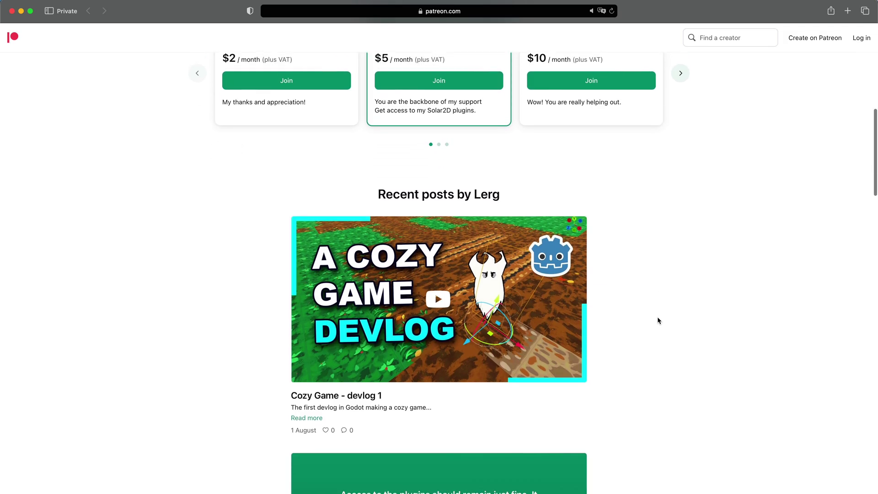
pyautogui.scroll(1, 657, 319)
pyautogui.scroll(3, 658, 319)
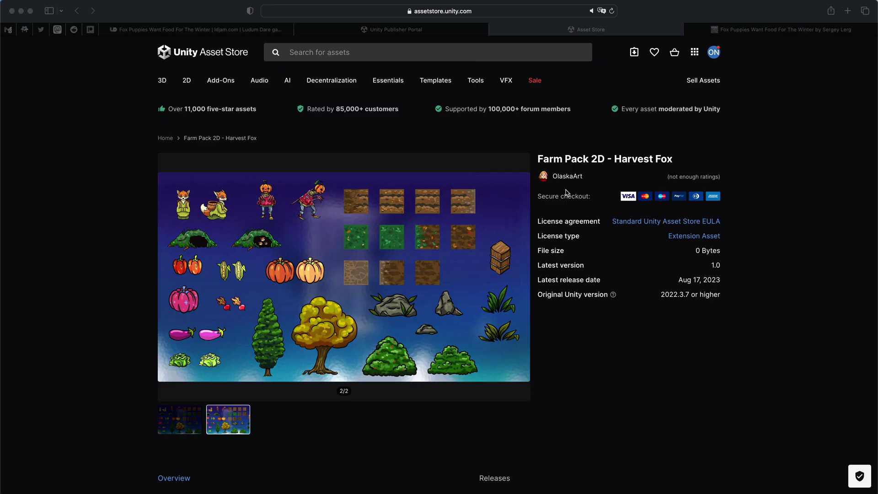
pyautogui.doubleClick(555, 176)
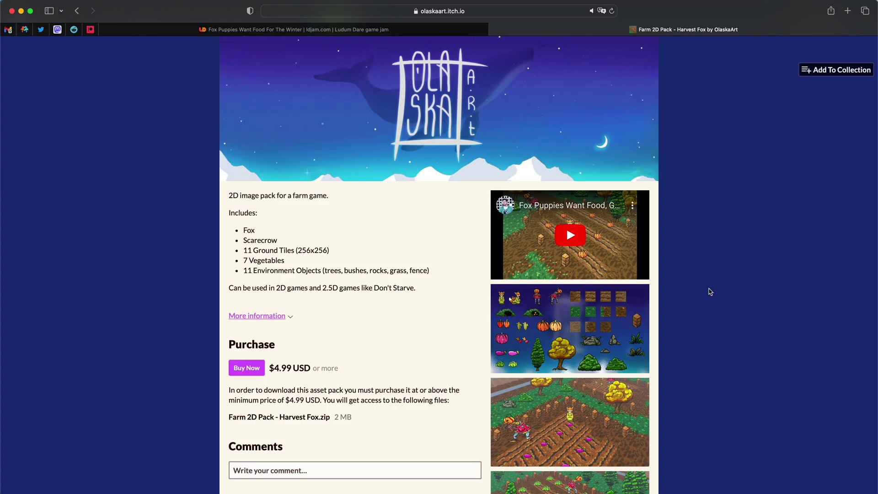
pyautogui.scroll(-1, 710, 292)
pyautogui.scroll(-2, 709, 292)
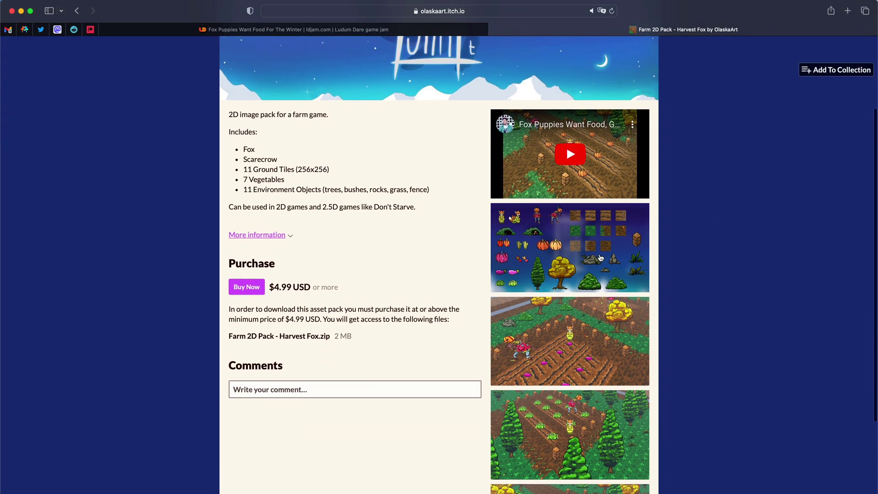
# Step: Enlarge the asset pack screenshot, then walk the fox left in the Fox Puppies Want Food web build
pyautogui.click(599, 258)
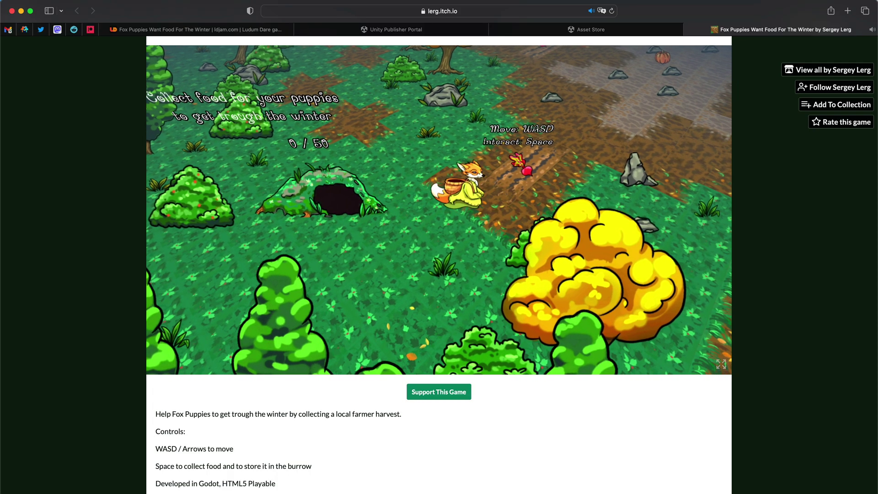
pyautogui.press('a')
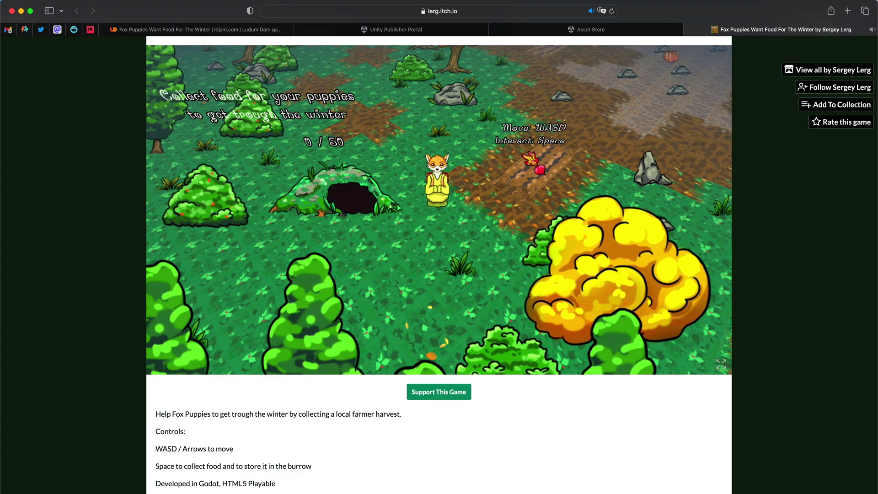